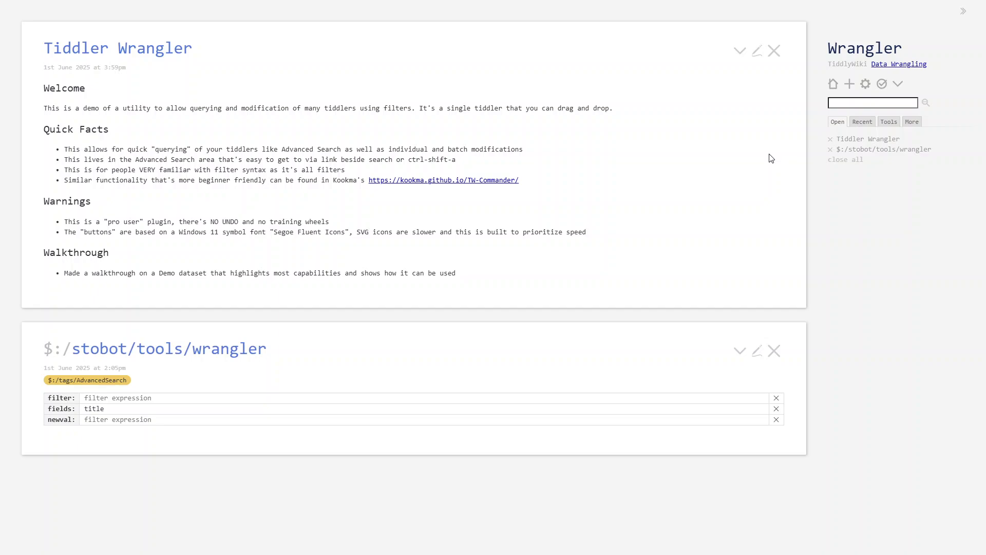
- Close both open tiddlers and open the advanced search
{"action": "left_click", "coordinate": [775, 50]}
{"action": "left_click", "coordinate": [775, 50]}
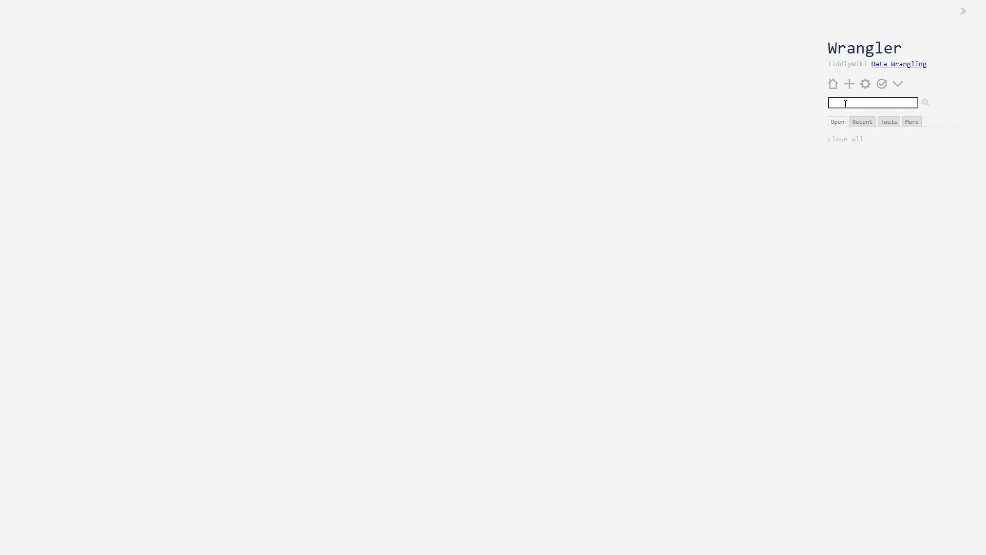
{"action": "left_click", "coordinate": [925, 105]}
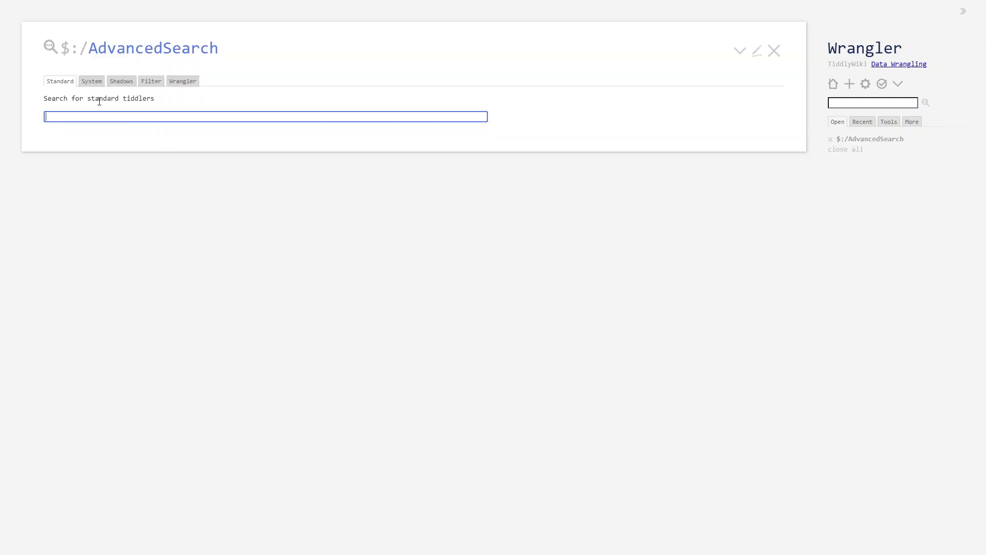
- Search with the standard filter expression [tag[Character]] and look through the list of matching tiddlers
{"action": "left_click", "coordinate": [146, 82]}
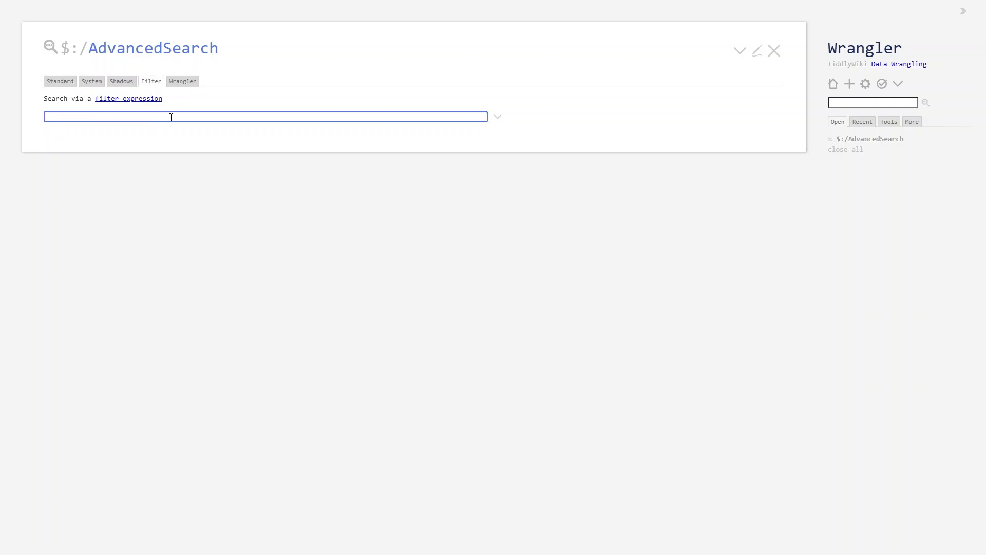
{"action": "type", "text": "["}
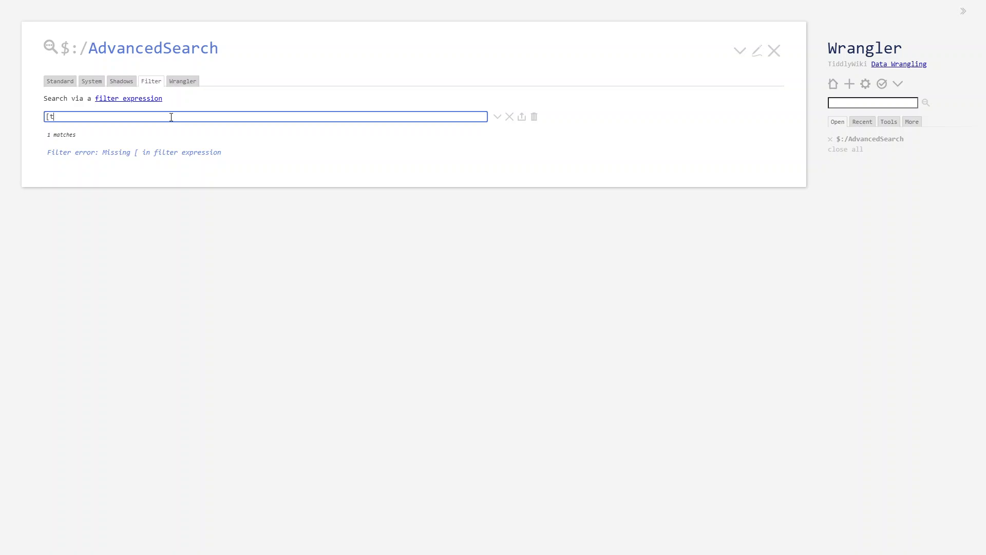
{"action": "type", "text": "tag[Characte"}
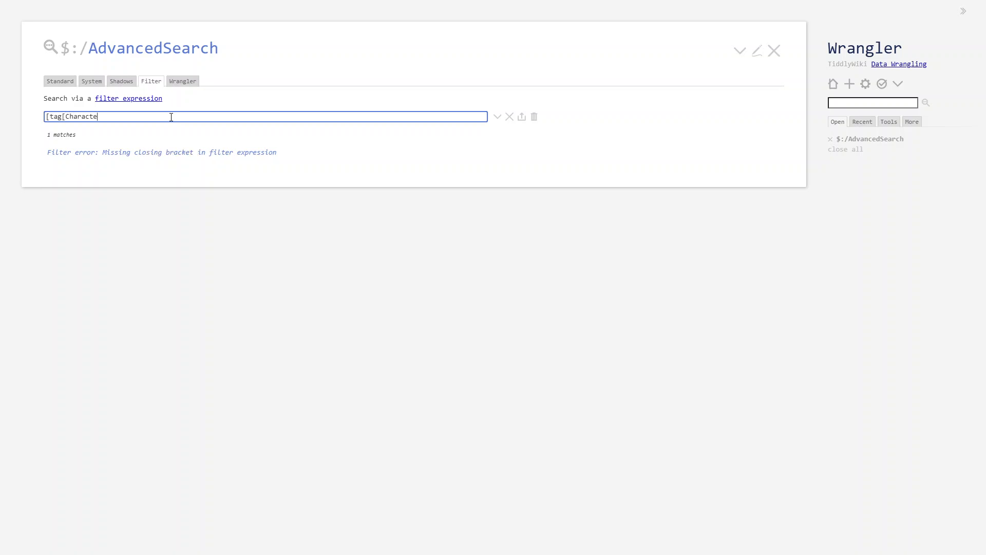
{"action": "type", "text": "r]]"}
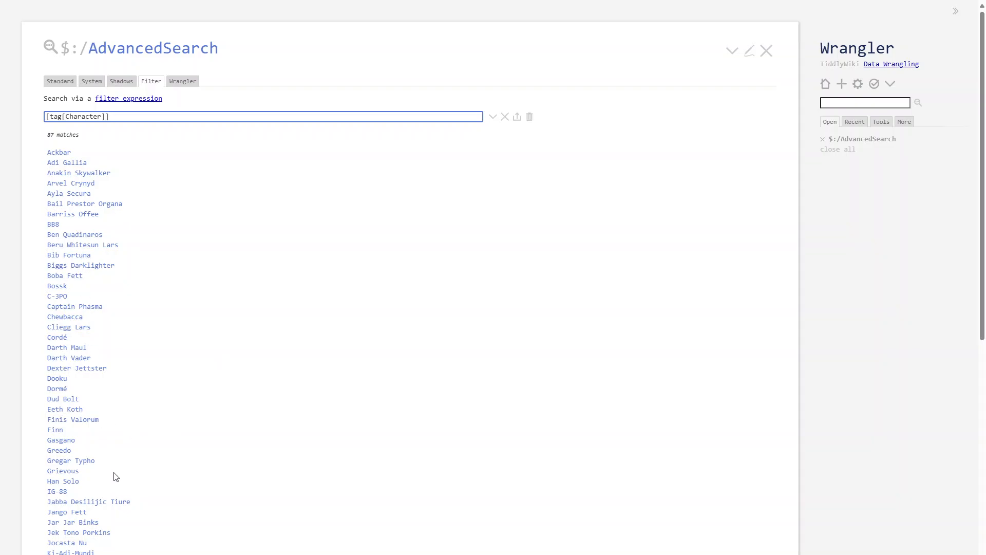
{"action": "scroll", "coordinate": [139, 425], "scroll_direction": "down", "scroll_amount": 5}
{"action": "scroll", "coordinate": [139, 426], "scroll_direction": "up", "scroll_amount": 5}
- Switch to the Wrangler search and set its filter to [tag[Character]]
{"action": "left_click", "coordinate": [193, 85]}
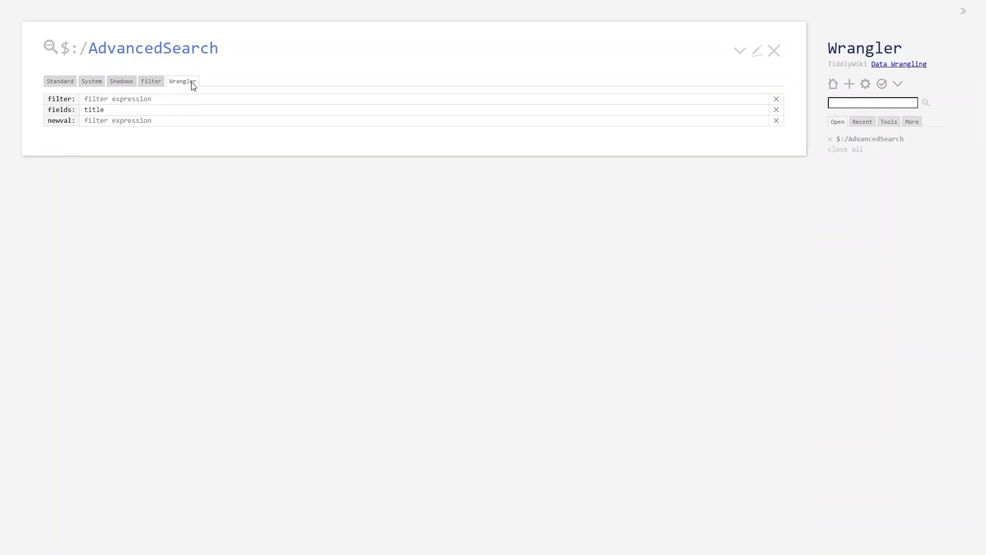
{"action": "left_click", "coordinate": [143, 98]}
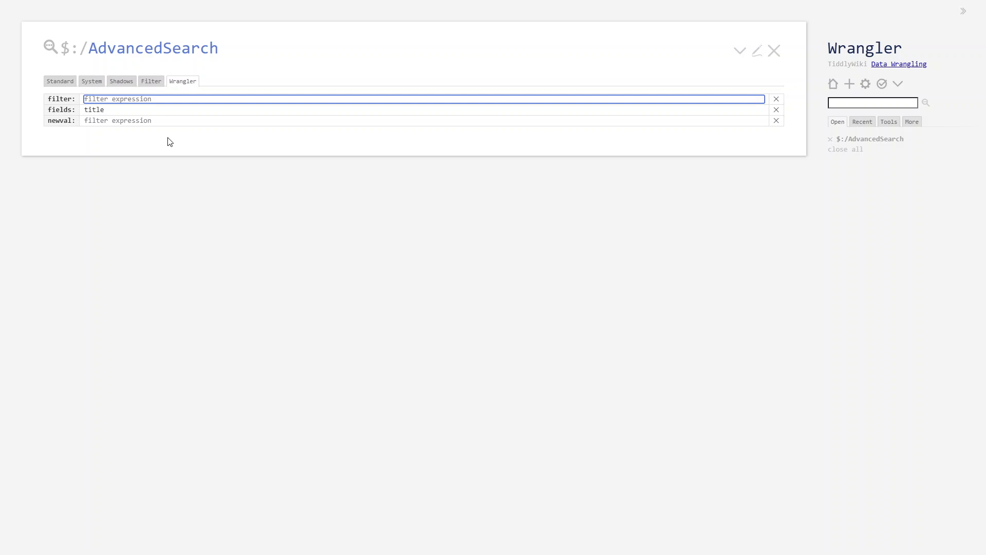
{"action": "type", "text": "[tag[Char"}
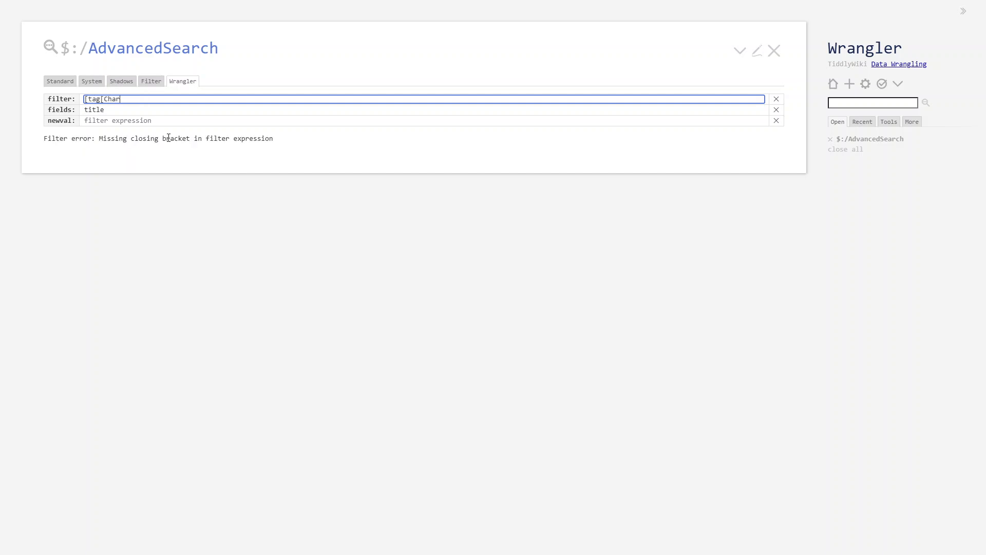
{"action": "type", "text": "acter]]"}
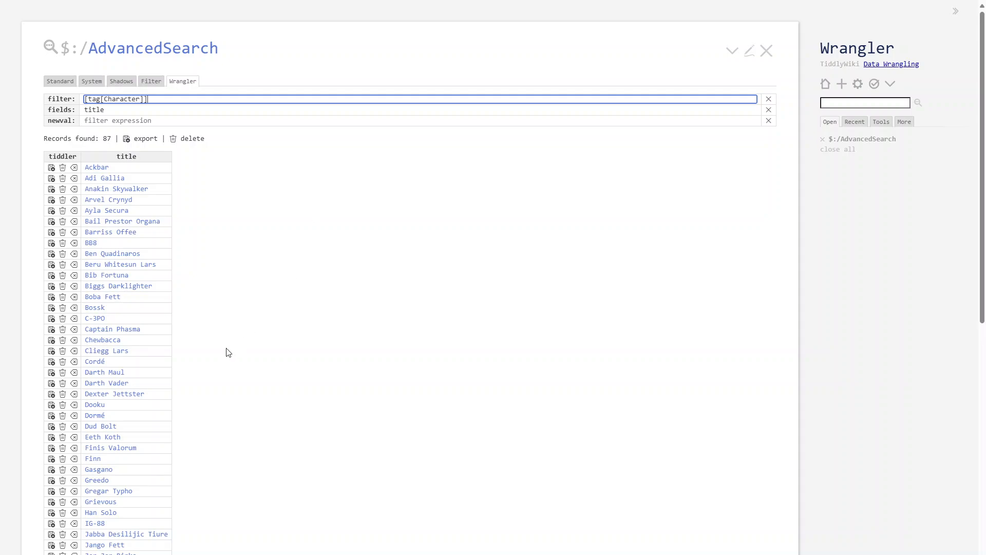
- Open the Anakin Skywalker tiddler in edit mode to inspect its fields, discard the draft and close the tiddler
{"action": "left_click", "coordinate": [107, 194]}
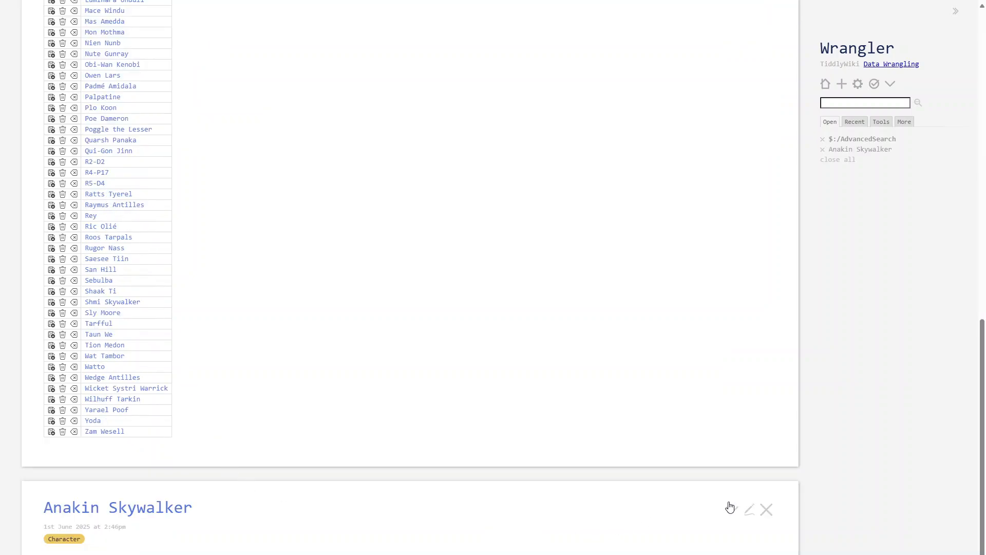
{"action": "left_click", "coordinate": [750, 510]}
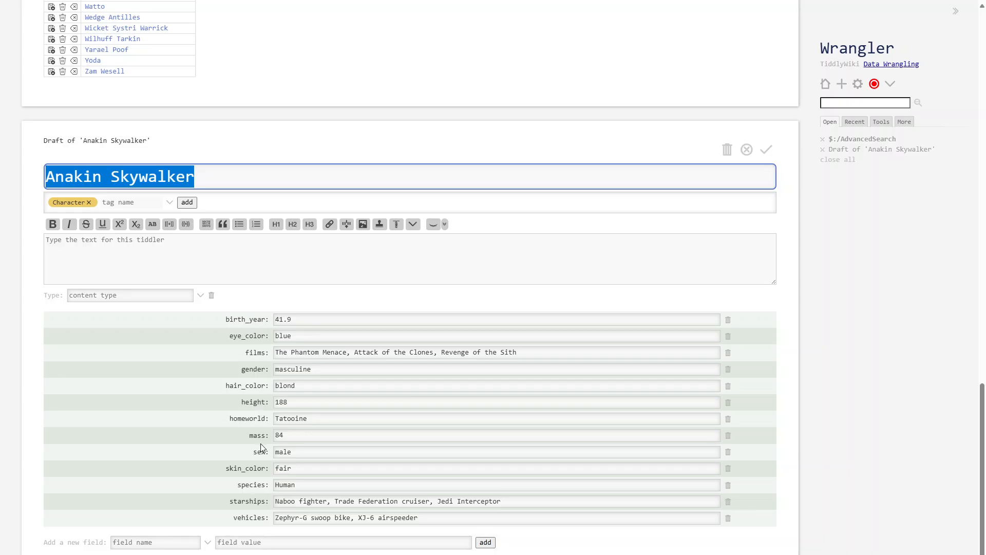
{"action": "left_click", "coordinate": [747, 150]}
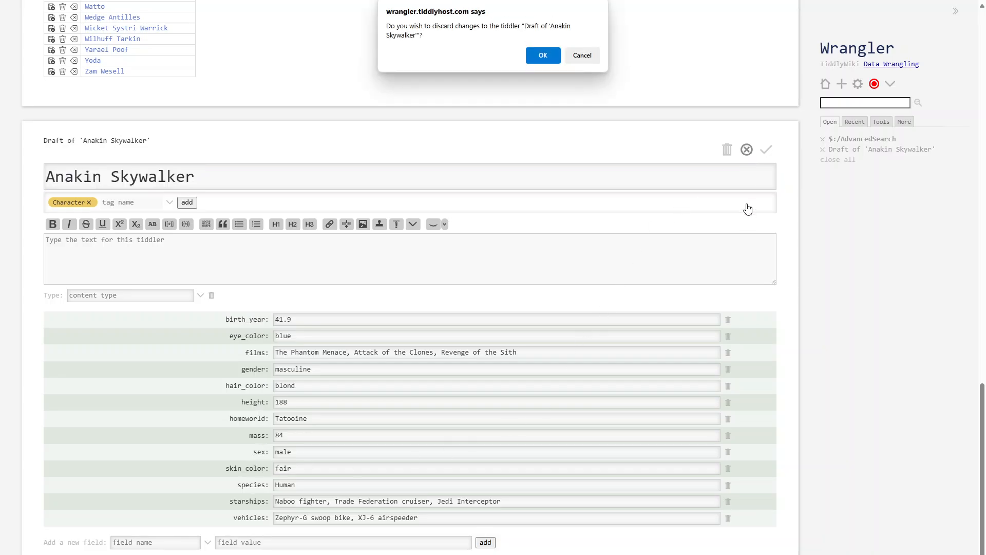
{"action": "left_click", "coordinate": [543, 55]}
{"action": "left_click", "coordinate": [765, 506]}
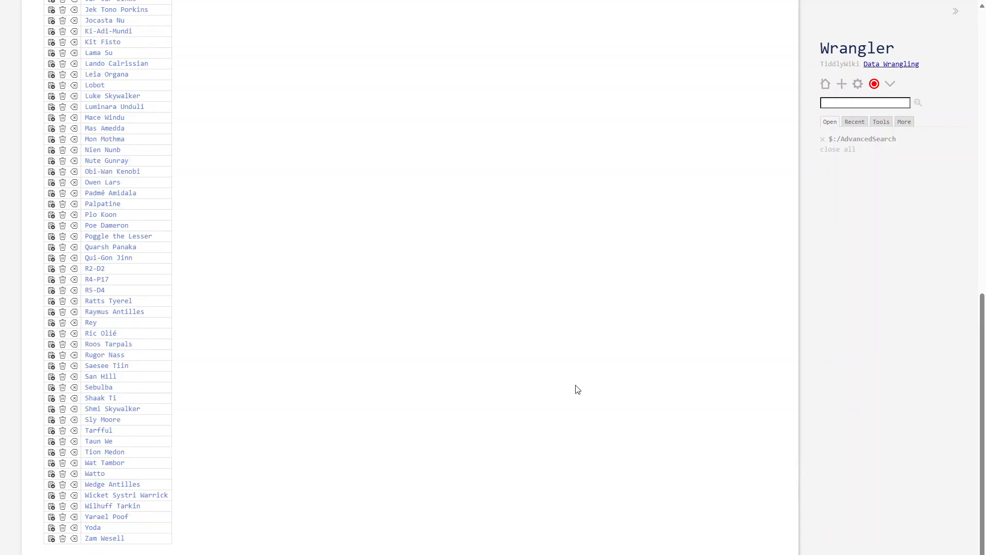
{"action": "scroll", "coordinate": [268, 203], "scroll_direction": "up", "scroll_amount": 4}
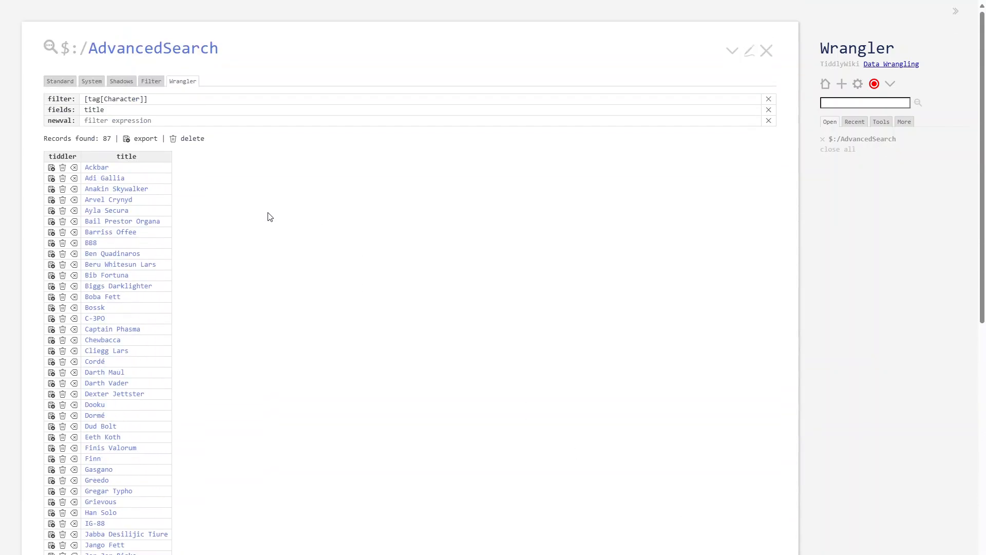
- Add the mass, height and sex fields after title in the Wrangler's displayed fields
{"action": "left_click", "coordinate": [139, 110]}
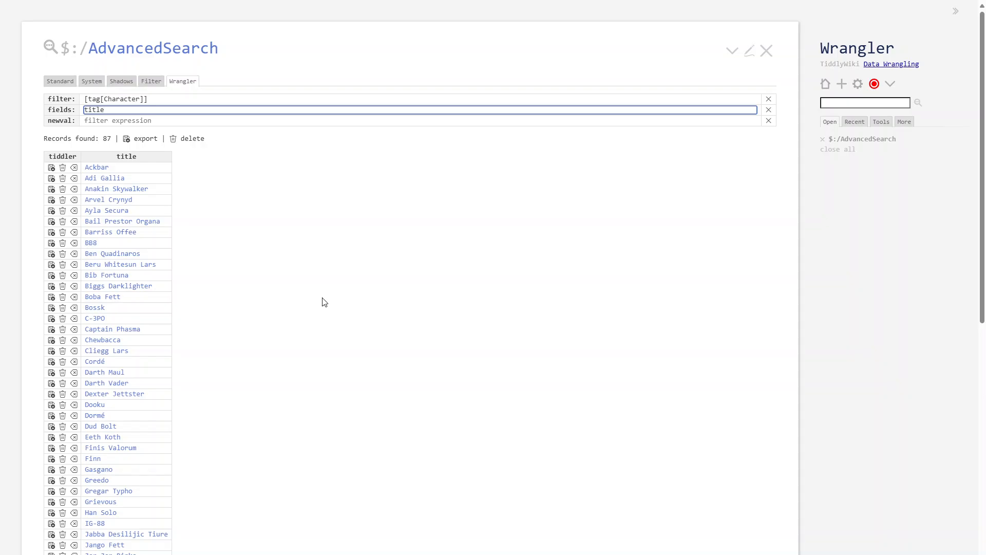
{"action": "type", "text": "mass "}
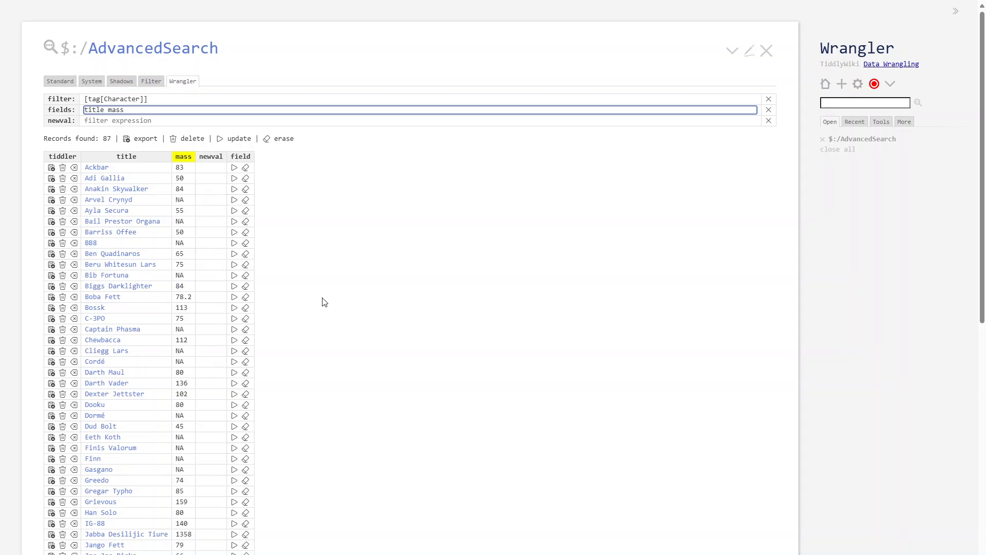
{"action": "type", "text": "height"}
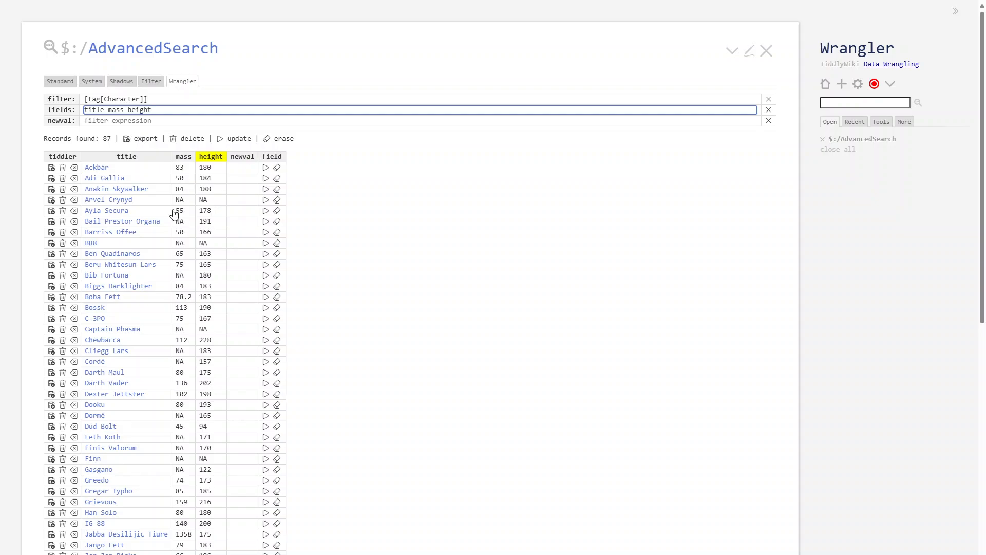
{"action": "type", "text": "sex"}
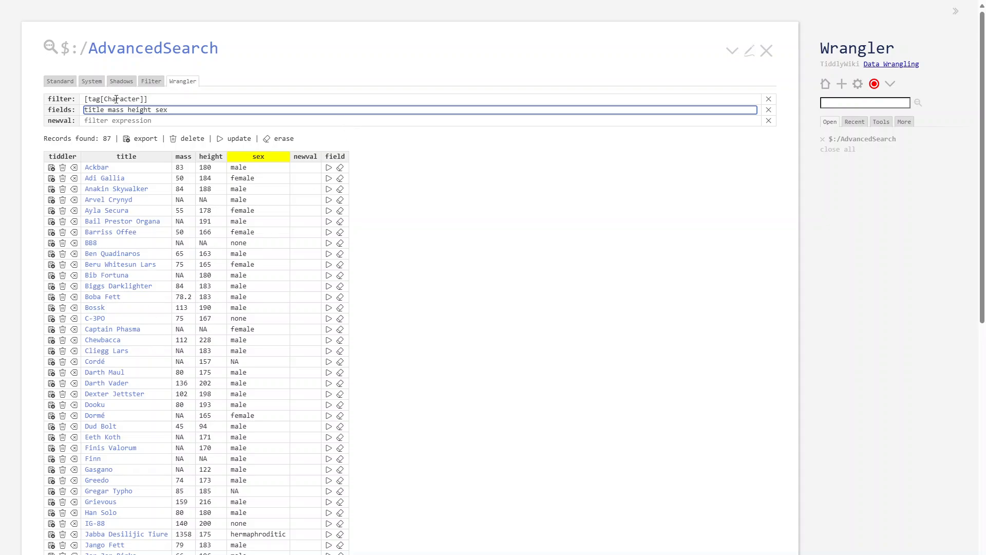
- Replace the displayed fields with the expression [.all[]] and hide the sidebar to widen the table
{"action": "left_click", "coordinate": [116, 99]}
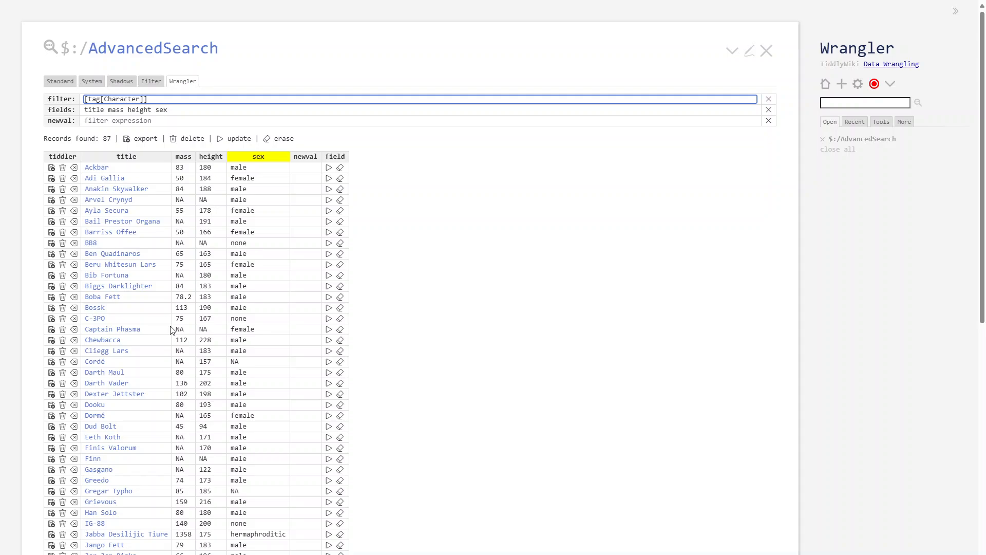
{"action": "left_click", "coordinate": [185, 102]}
{"action": "left_click", "coordinate": [181, 114]}
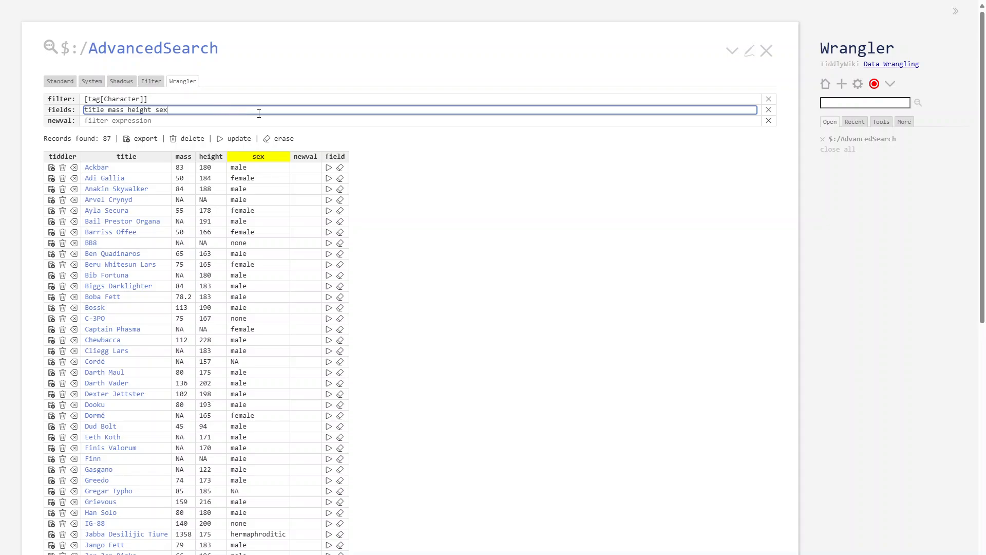
{"action": "key", "text": "ctrl+a"}
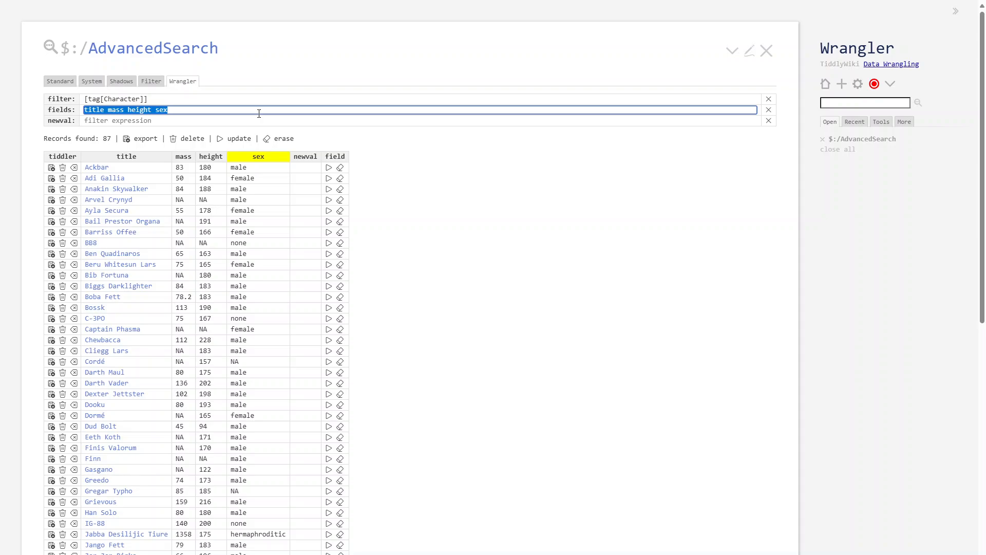
{"action": "type", "text": "[.all"}
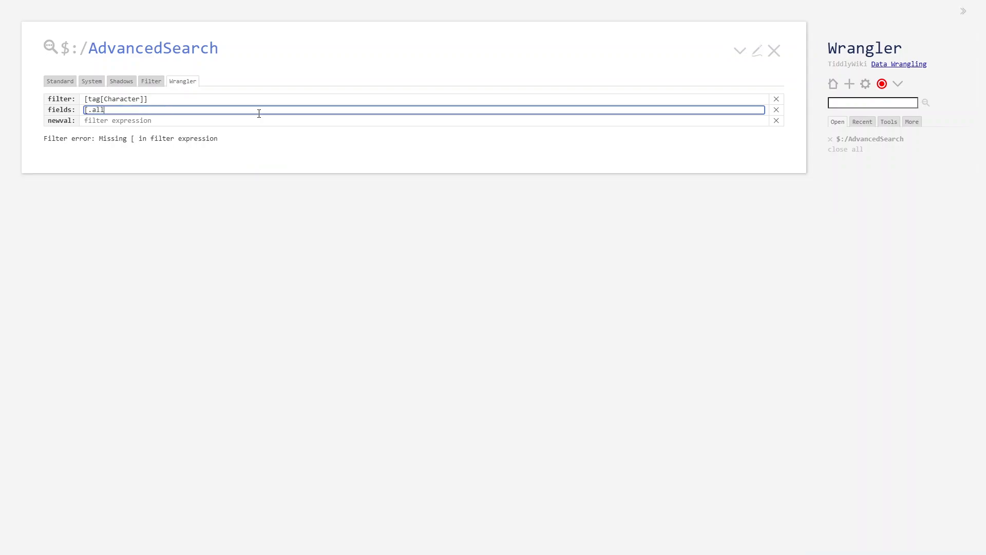
{"action": "type", "text": "[]]"}
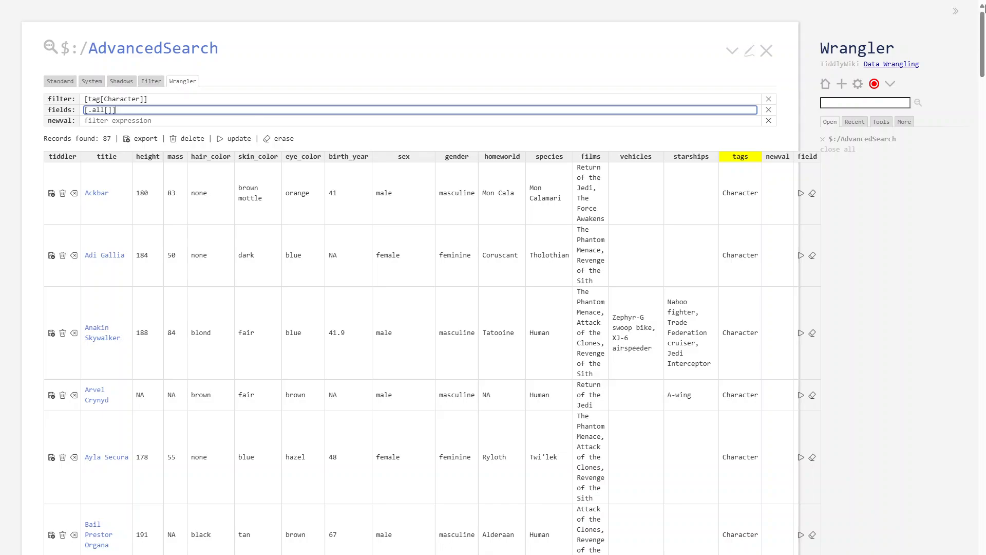
{"action": "left_click", "coordinate": [956, 11]}
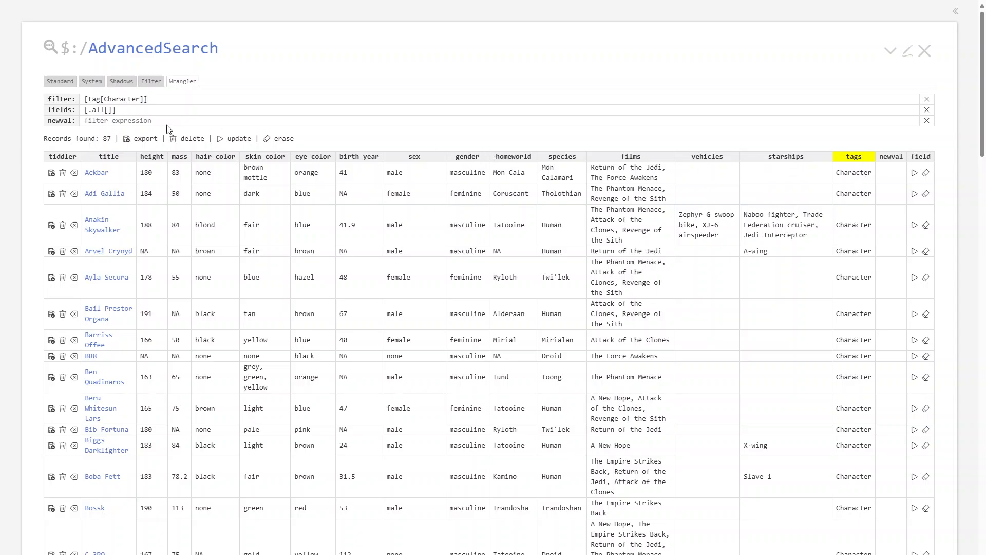
- Append starships to the fields expression and erase that field from all the filtered character tiddlers
{"action": "left_click", "coordinate": [131, 111]}
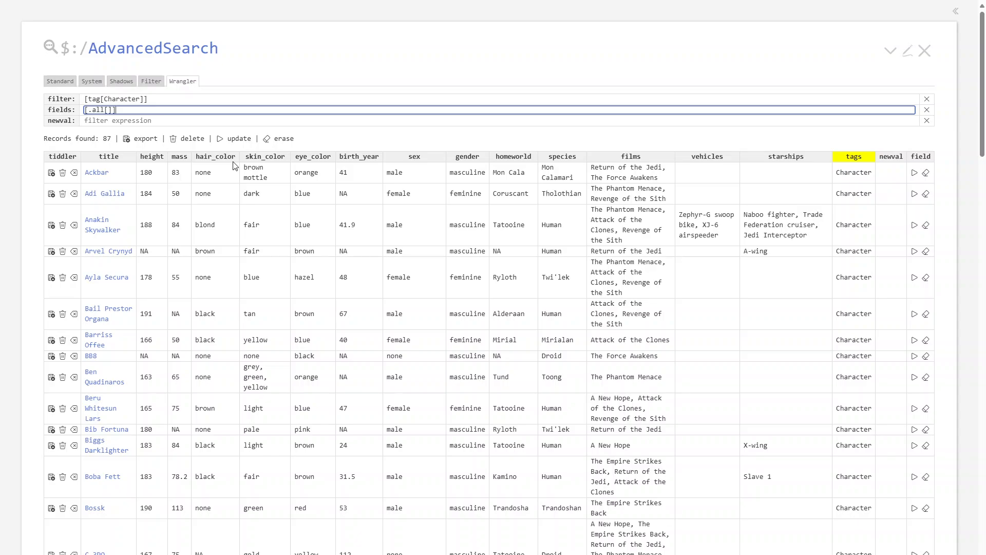
{"action": "type", "text": "starships"}
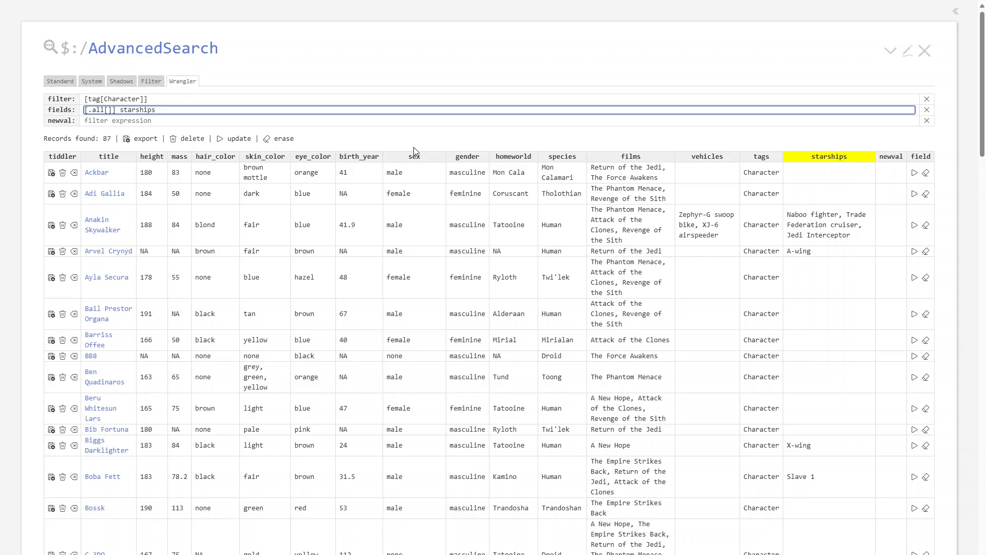
{"action": "left_click", "coordinate": [284, 140]}
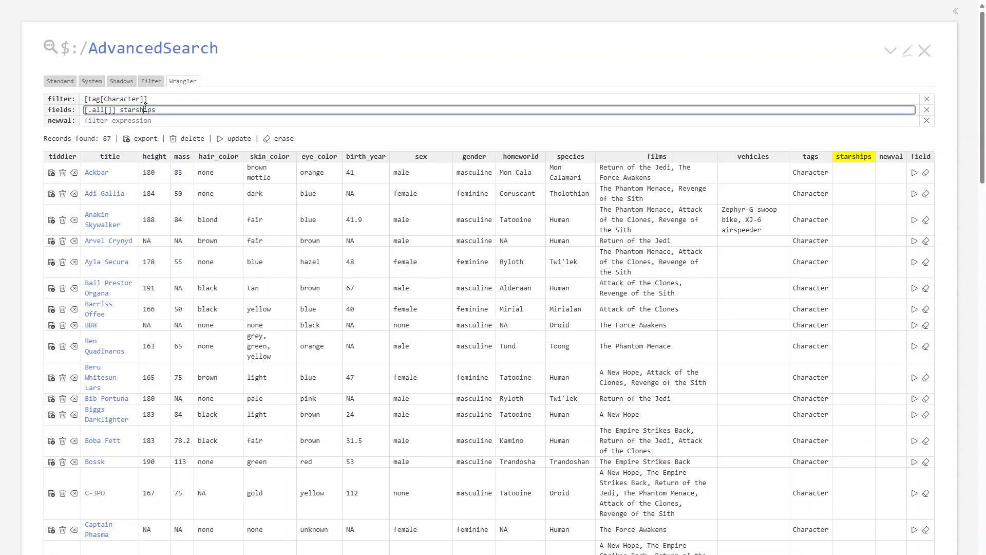
- Replace starships with vehicles in the fields expression and erase the vehicles field from all filtered tiddlers
{"action": "double_click", "coordinate": [161, 113]}
{"action": "type", "text": "vehicles"}
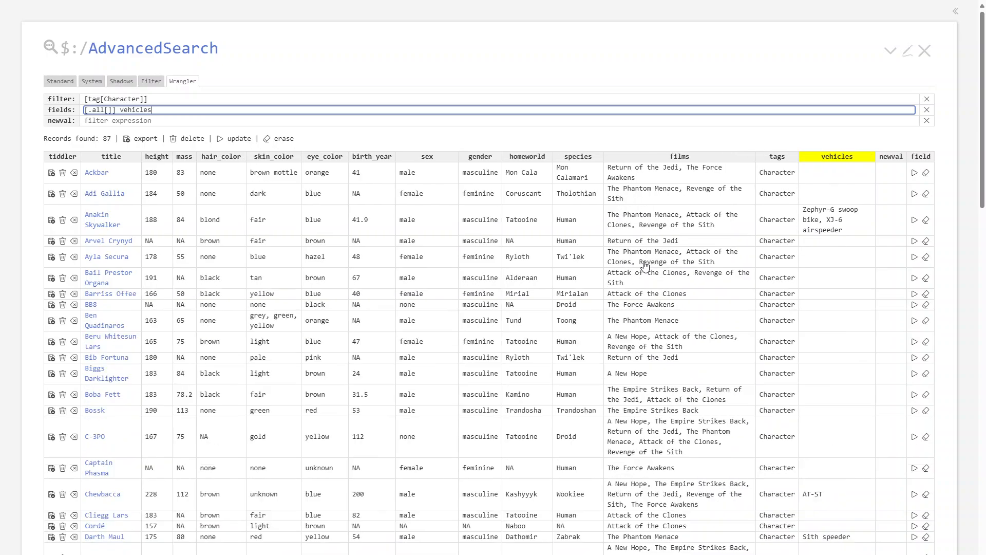
{"action": "left_click", "coordinate": [282, 139]}
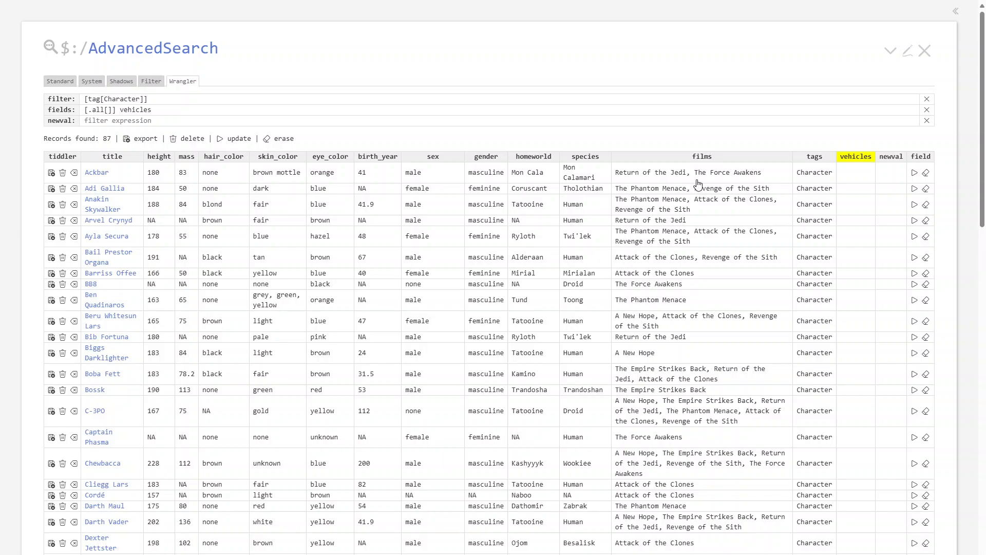
- Replace the fields expression with title films, making films the target field
{"action": "triple_click", "coordinate": [192, 110]}
{"action": "type", "text": "title"}
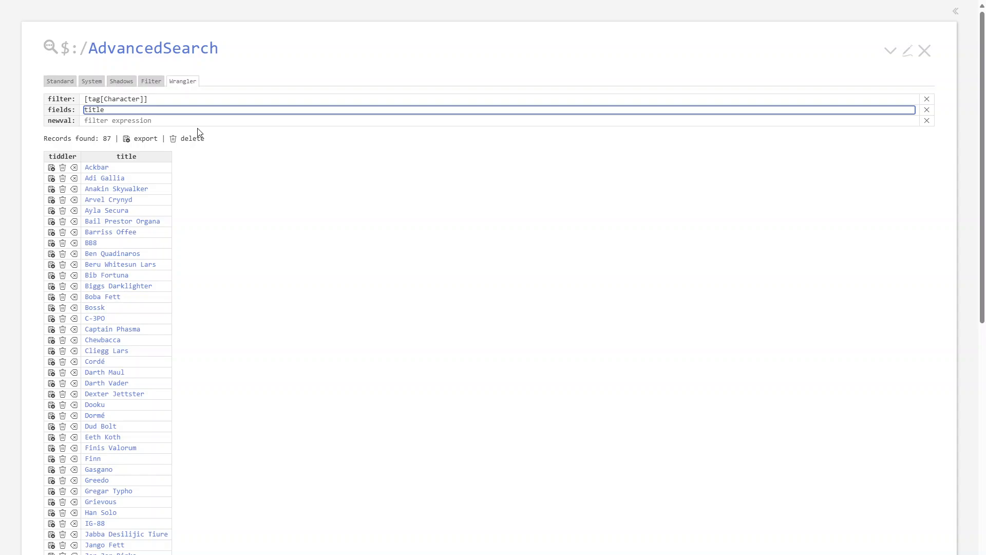
{"action": "type", "text": "films"}
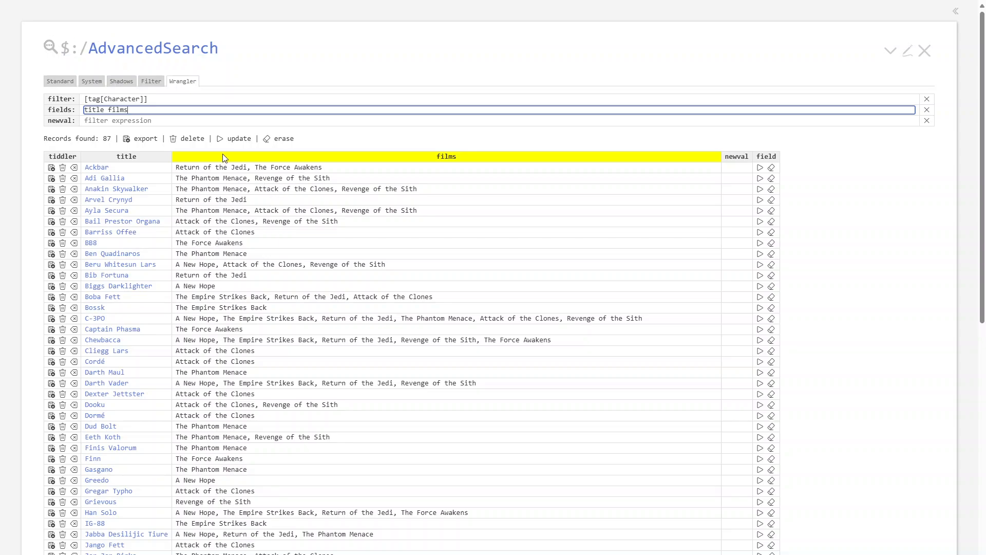
- Set the new-value expression to [{!!films}] for the films field
{"action": "left_click", "coordinate": [144, 121]}
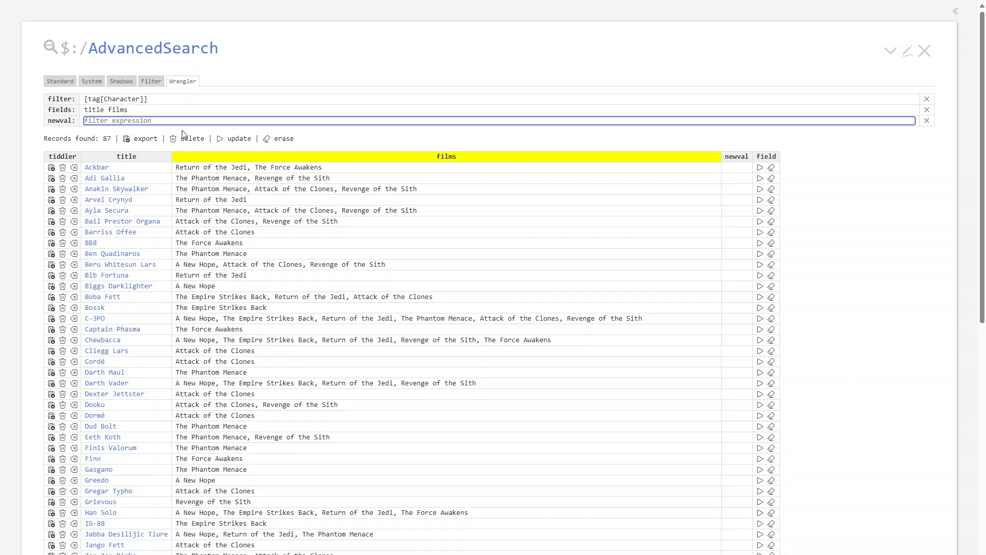
{"action": "type", "text": "[{!"}
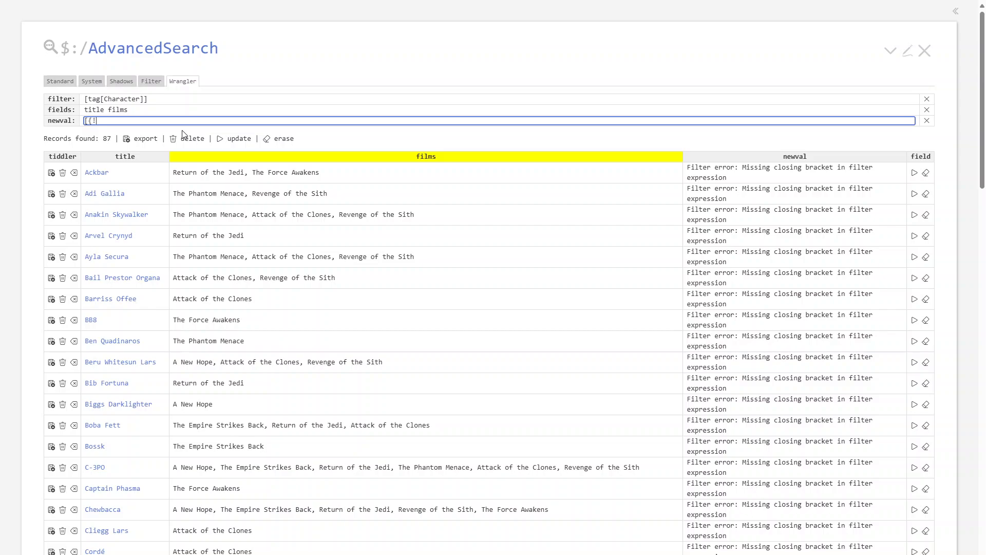
{"action": "type", "text": "!films}]"}
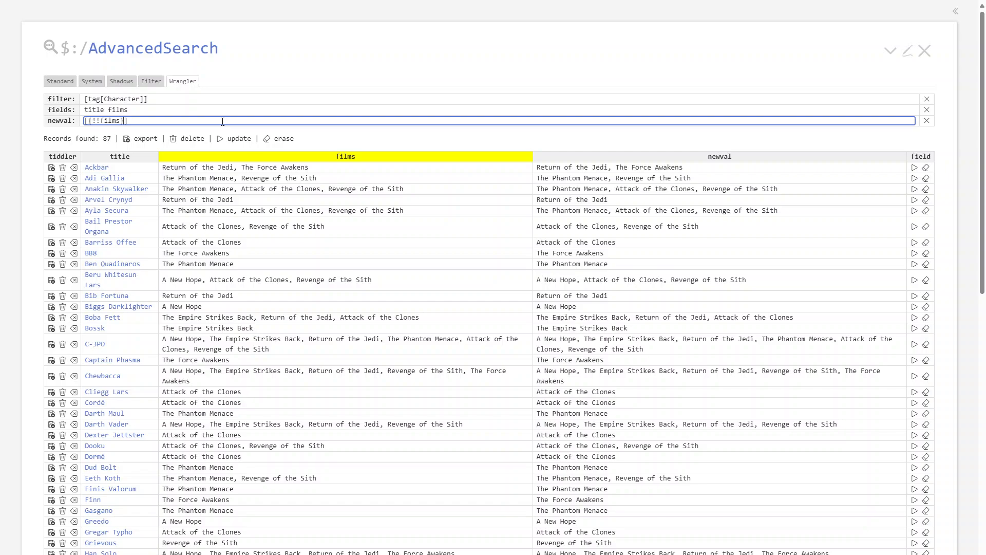
- Extend the new-value expression to [{!!films}split[, ]format:titlelist[]join[ ]] so comma-separated films become a title list
{"action": "type", "text": "split[, "}
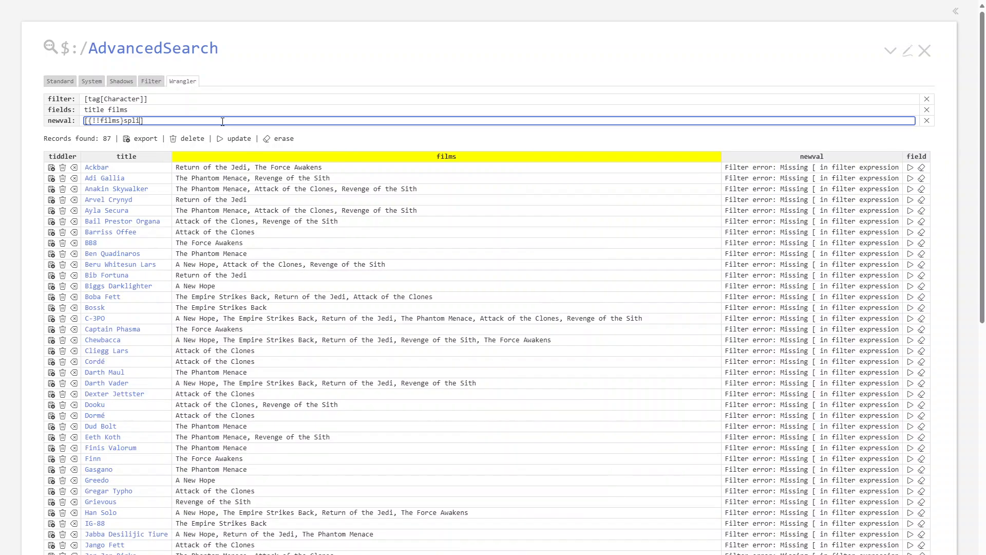
{"action": "type", "text": "]"}
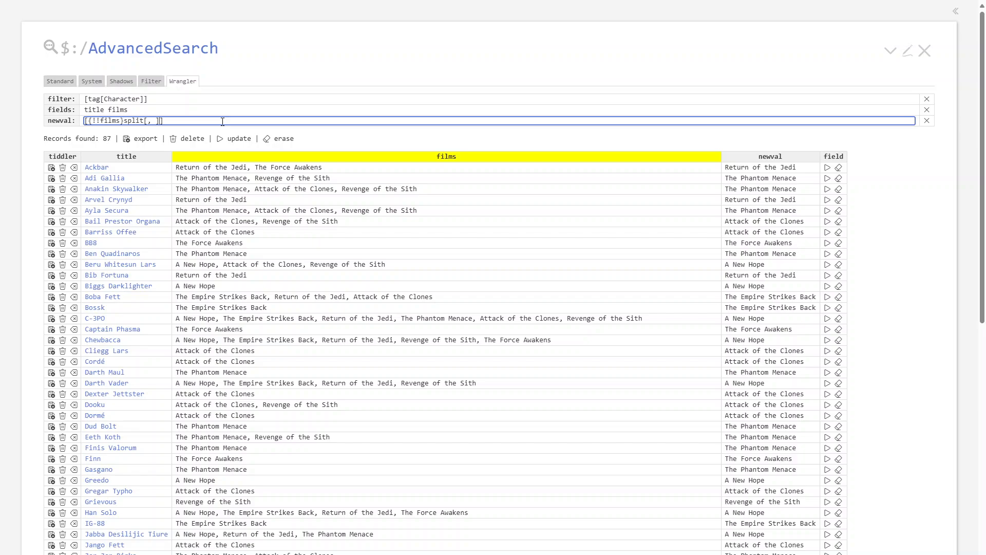
{"action": "type", "text": "format:title"}
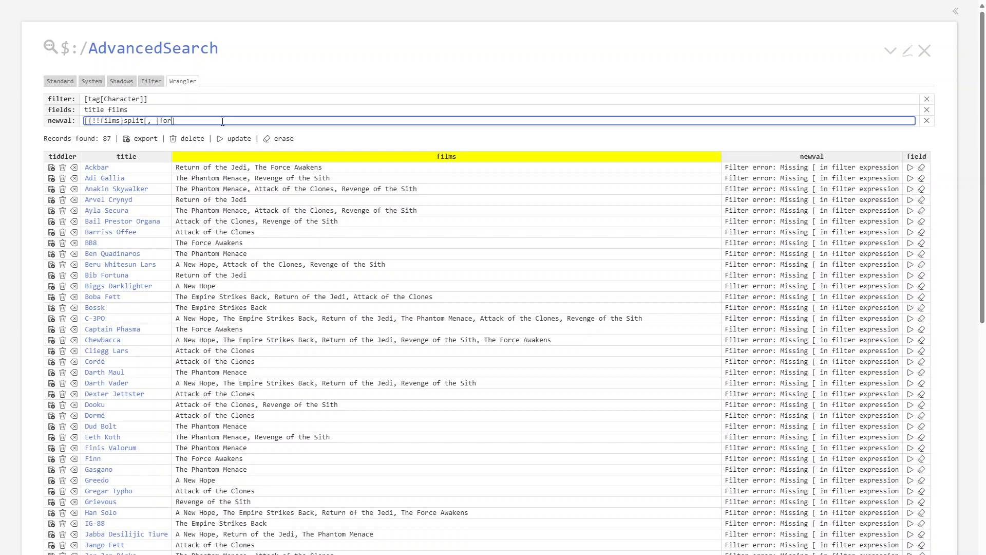
{"action": "type", "text": "list[]join[ ]"}
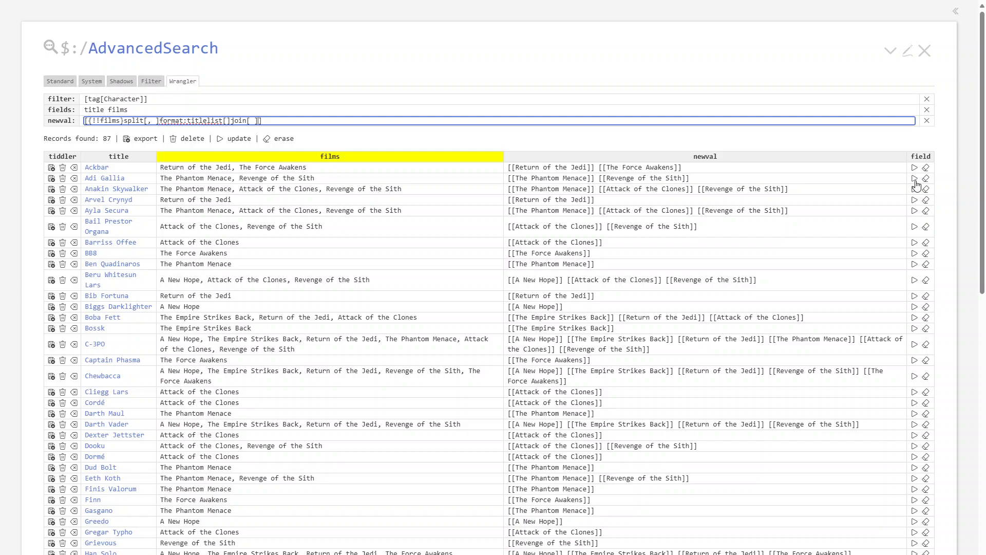
- Update the films field of all filtered character tiddlers with the computed values and clear the new-value expression
{"action": "left_click", "coordinate": [235, 140]}
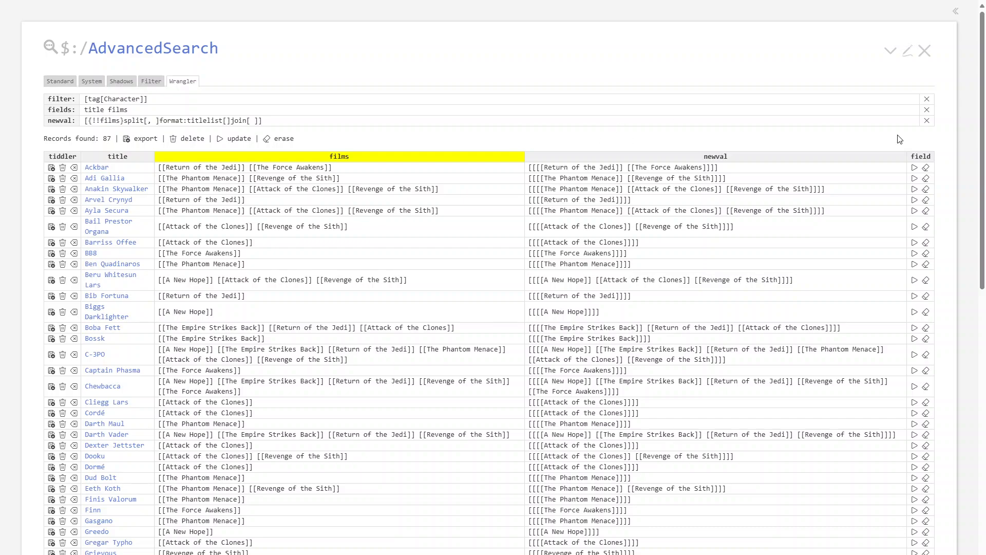
{"action": "left_click", "coordinate": [927, 121]}
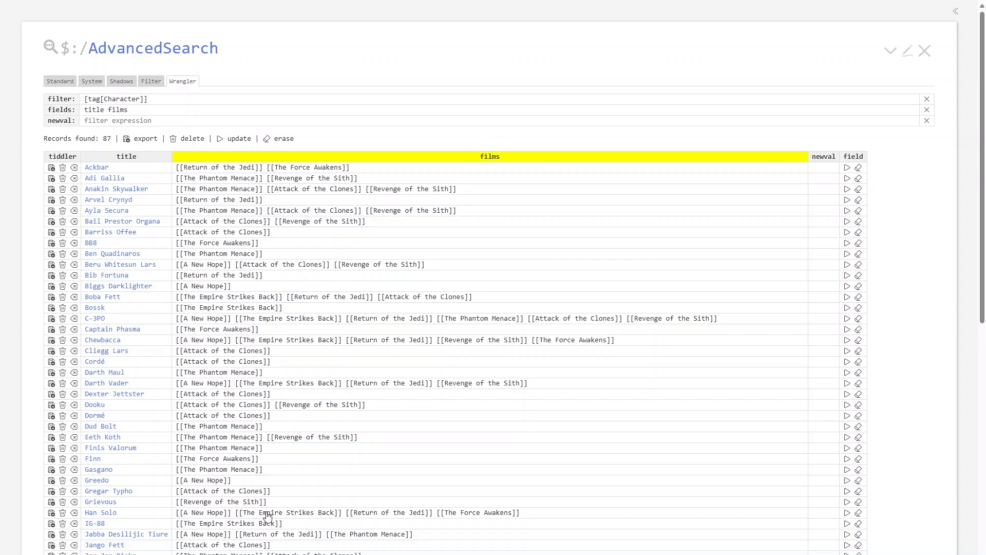
{"action": "scroll", "coordinate": [267, 515], "scroll_direction": "down", "scroll_amount": 5}
{"action": "scroll", "coordinate": [359, 410], "scroll_direction": "up", "scroll_amount": 5}
- Extend the filter to [tag[Character]] :filter[get[films]enlist-input[]match[The Force Awakens]]
{"action": "left_click", "coordinate": [137, 111]}
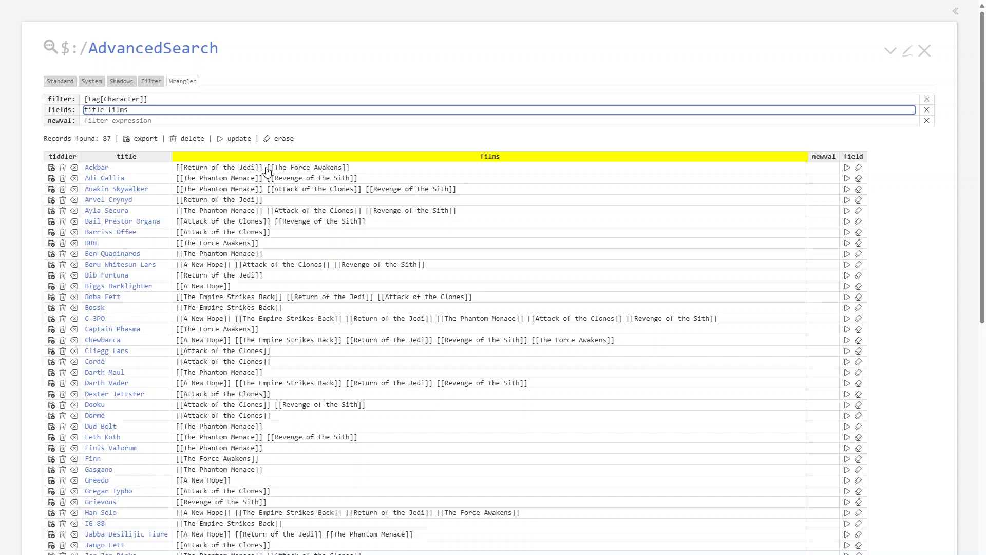
{"action": "left_click", "coordinate": [199, 98]}
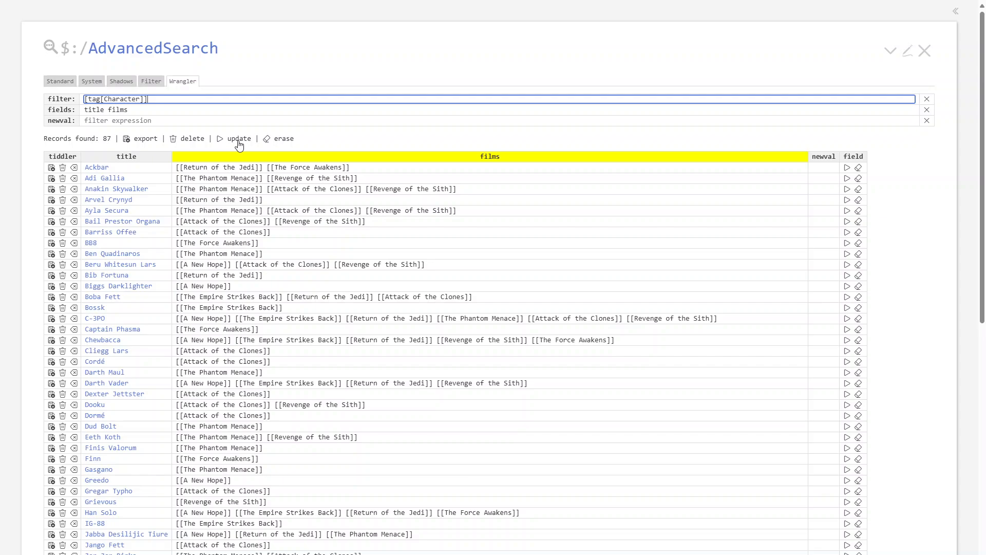
{"action": "type", "text": ":filte"}
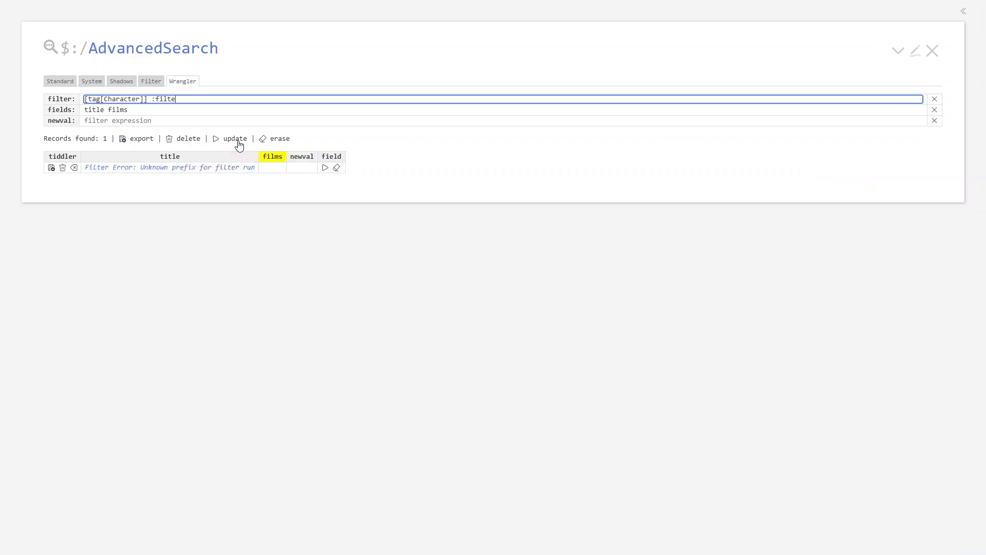
{"action": "type", "text": "r[g"}
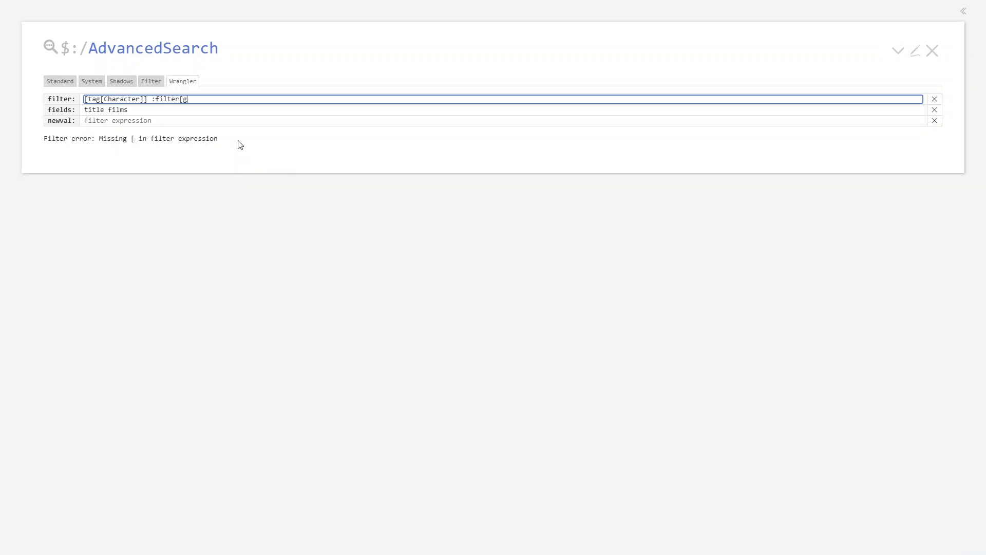
{"action": "type", "text": "et[films"}
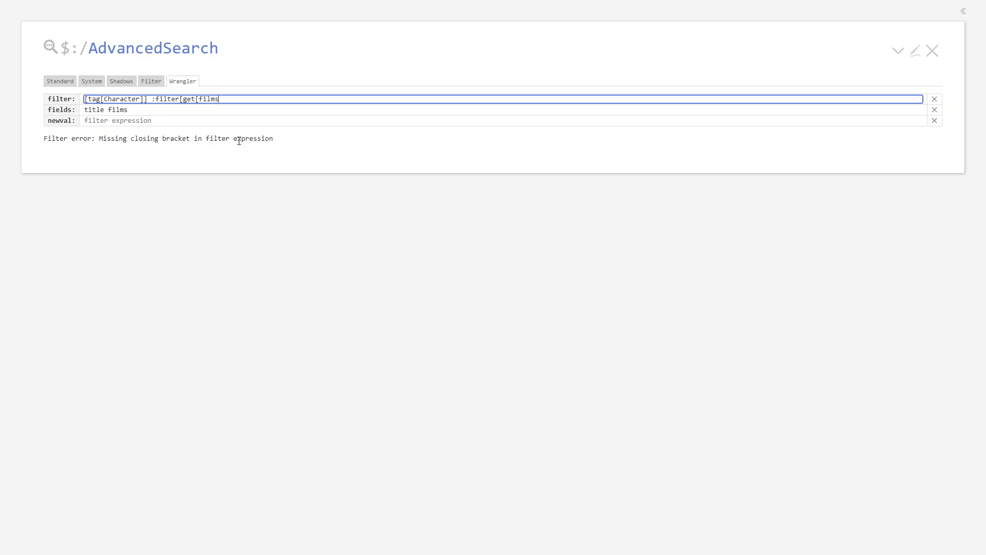
{"action": "type", "text": "]enlist-"}
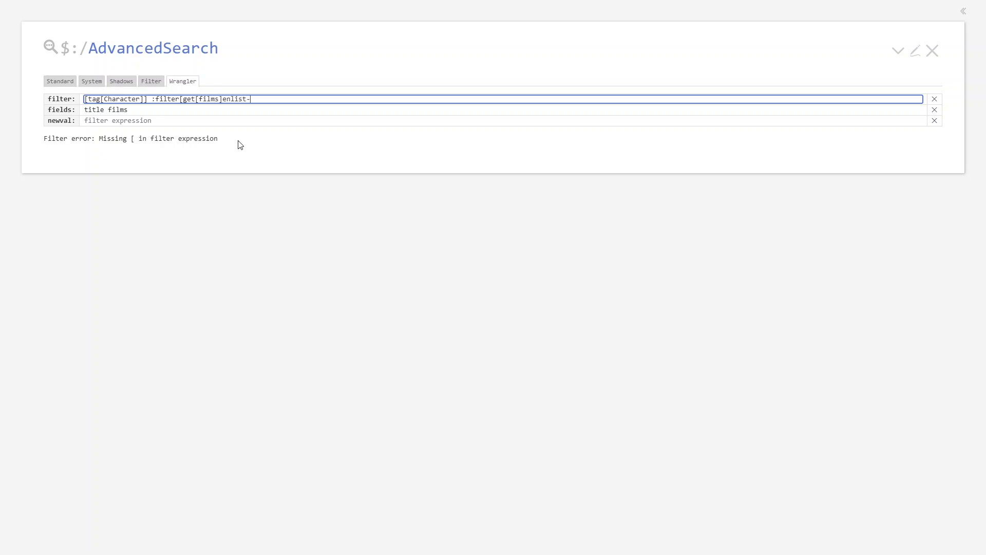
{"action": "type", "text": "input[]match[The Force A"}
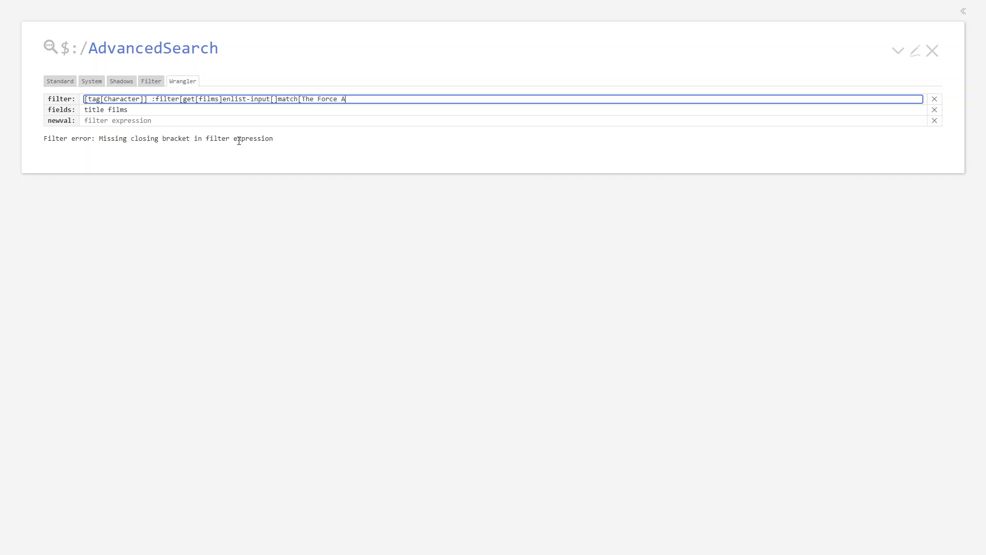
{"action": "type", "text": "wekens]]"}
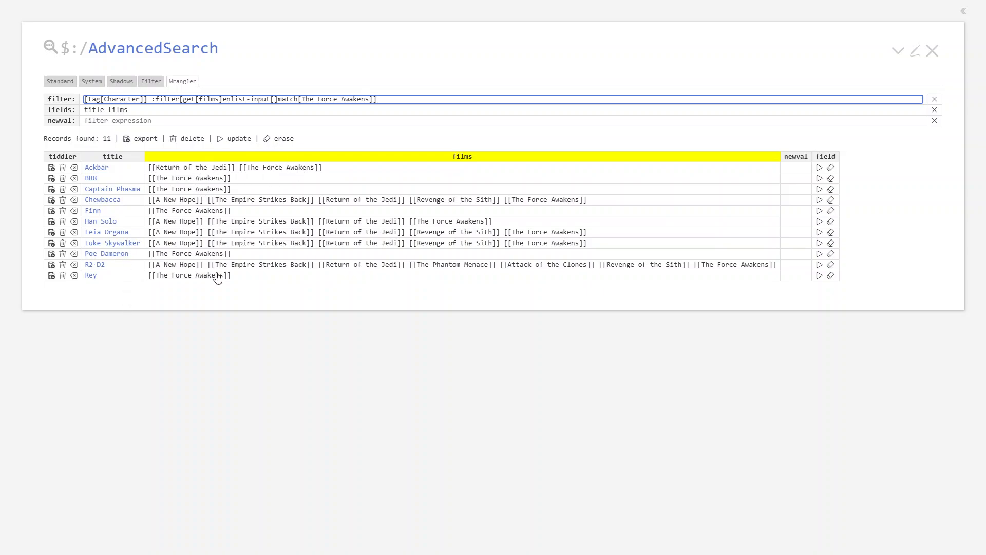
- Set the new-value expression to [{!!films}enlist-input[]!match[The Force Awakens]] to drop that film from each list
{"action": "left_click", "coordinate": [128, 121]}
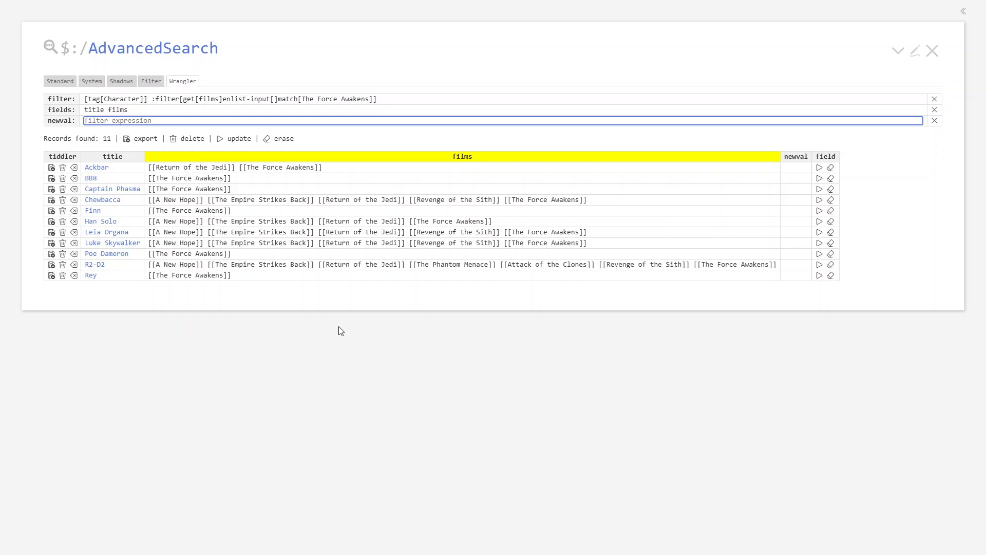
{"action": "type", "text": "[!"}
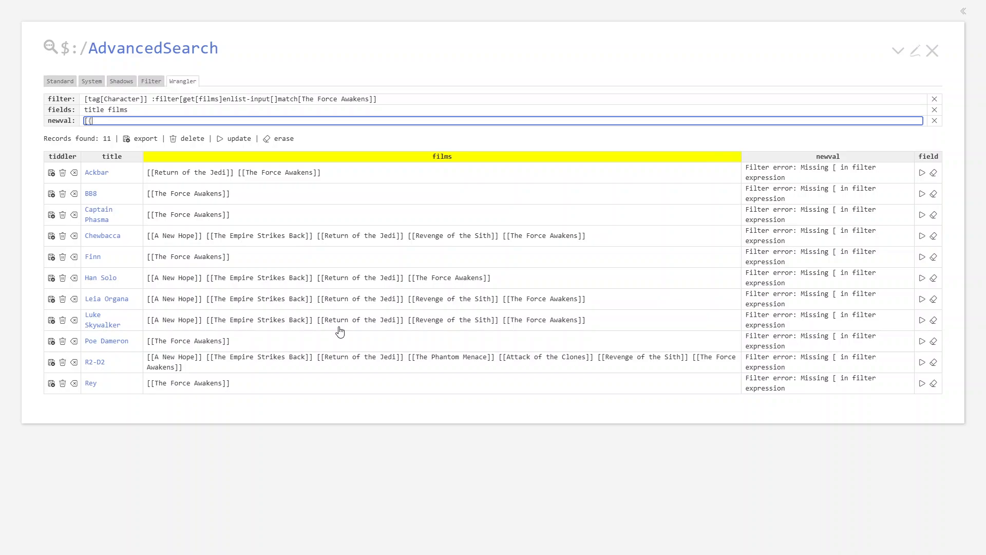
{"action": "type", "text": "!!films"}
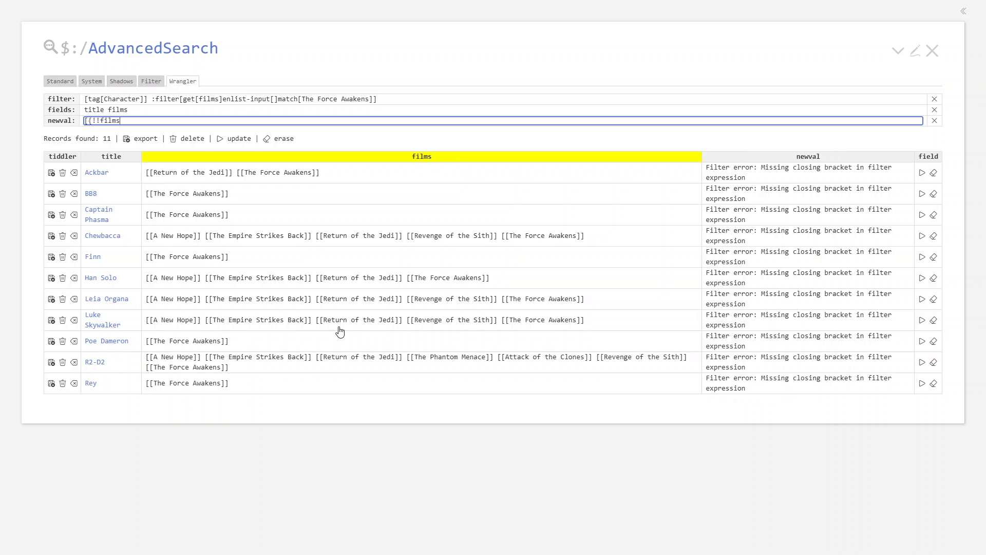
{"action": "type", "text": "}]"}
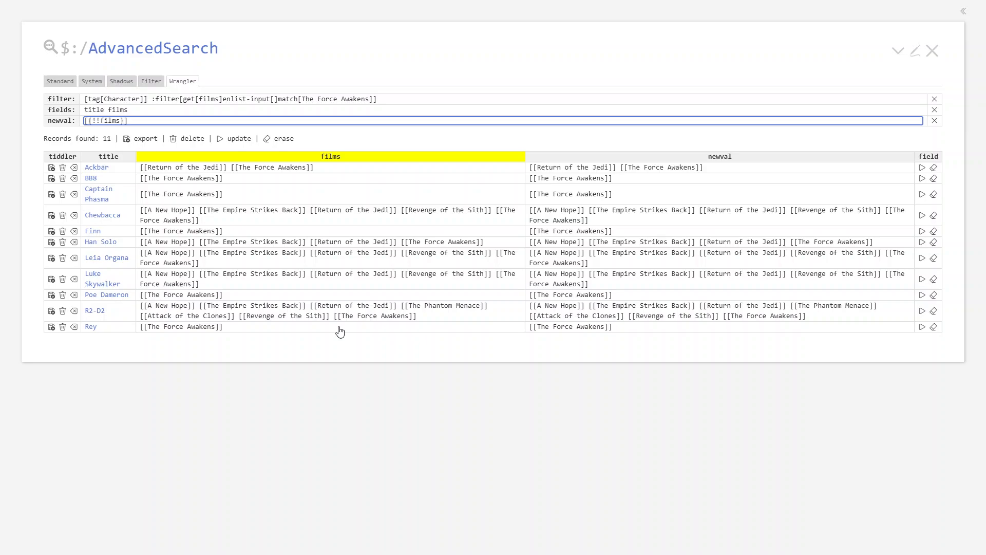
{"action": "type", "text": "enlist-in"}
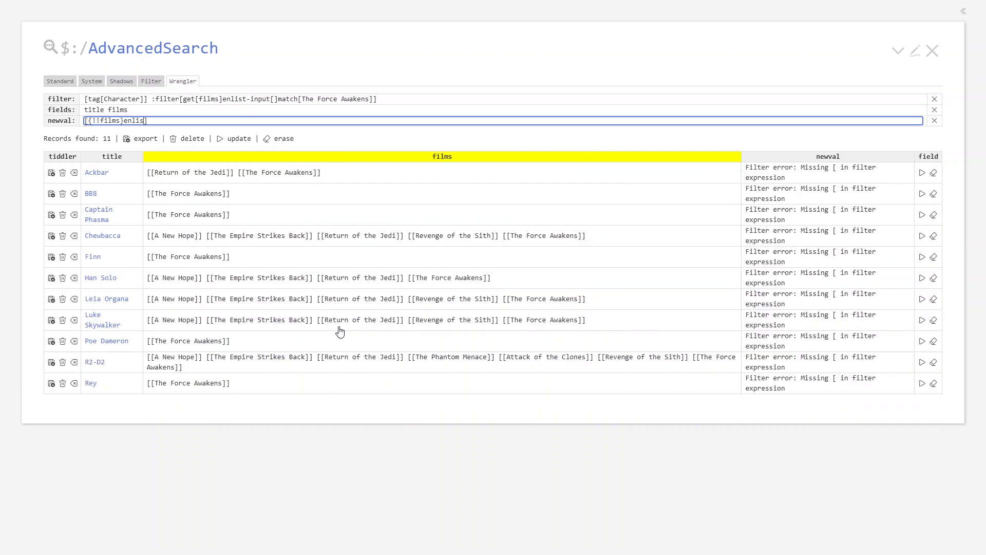
{"action": "type", "text": "put[]"}
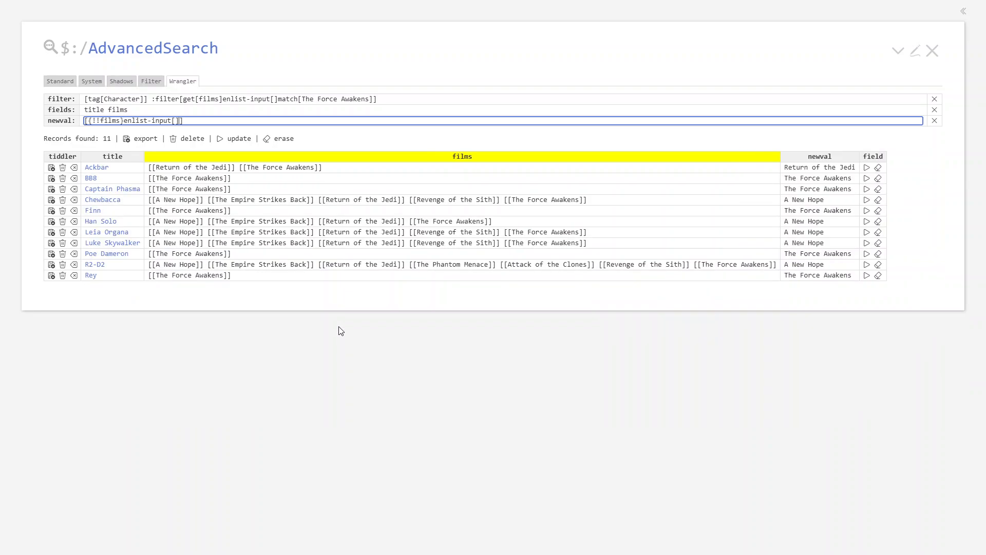
{"action": "type", "text": "!match[]"}
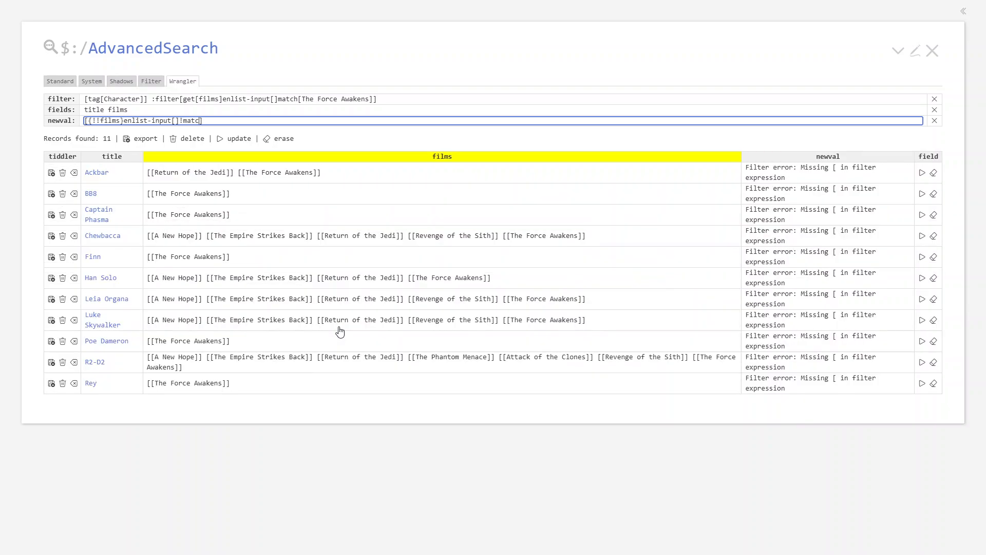
{"action": "type", "text": "The Force Aa"}
{"action": "key", "text": "BackSpace"}
{"action": "type", "text": "wakens]"}
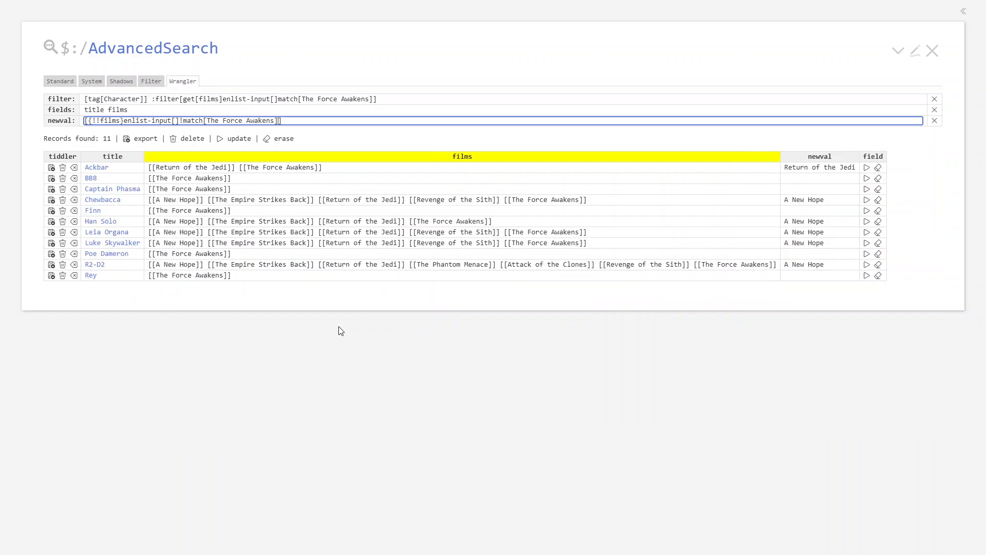
- Append format:titlelist[]join[ ] inside the new-value expression and update the films field of all filtered tiddlers
{"action": "type", "text": "format:titl"}
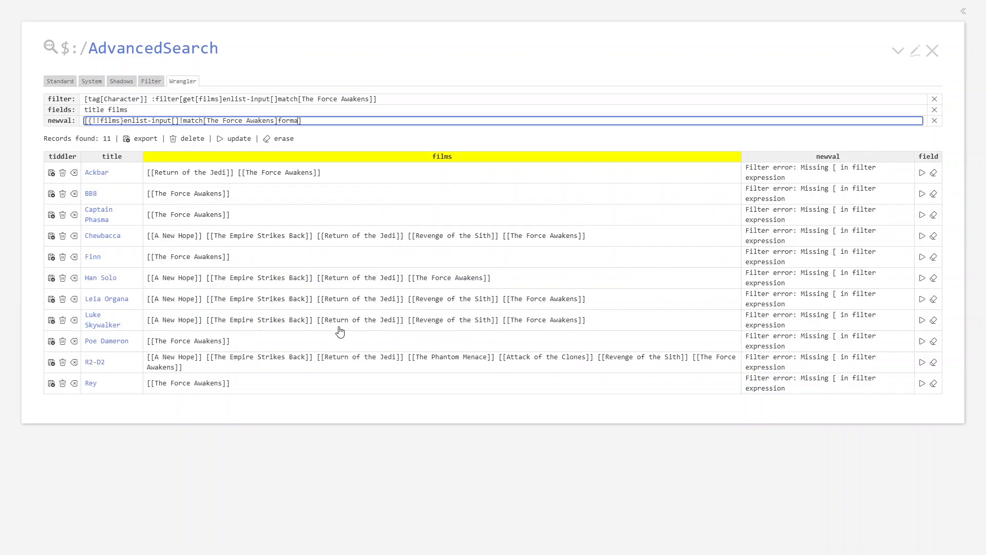
{"action": "type", "text": "elist[]f"}
{"action": "key", "text": "BackSpace"}
{"action": "type", "text": "join[ ]"}
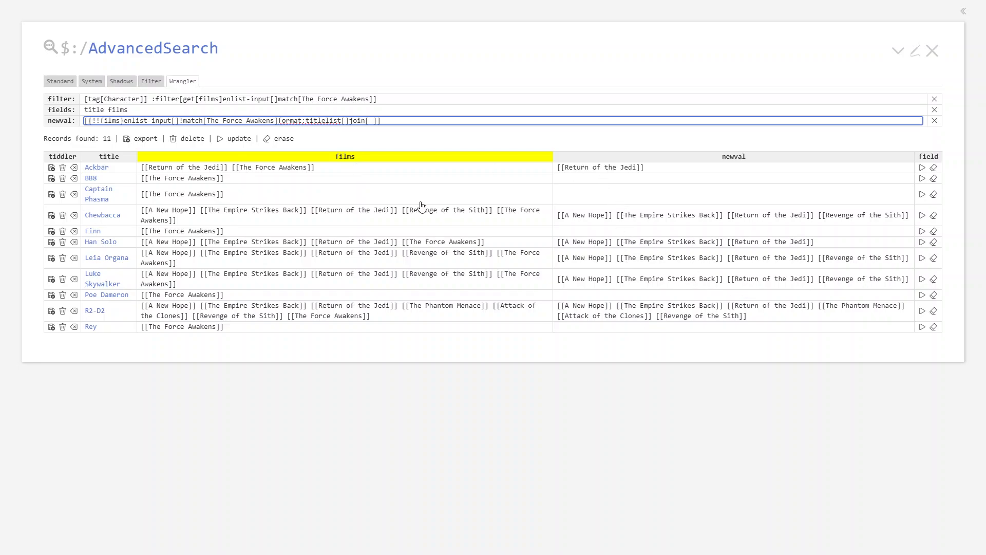
{"action": "left_click", "coordinate": [227, 140]}
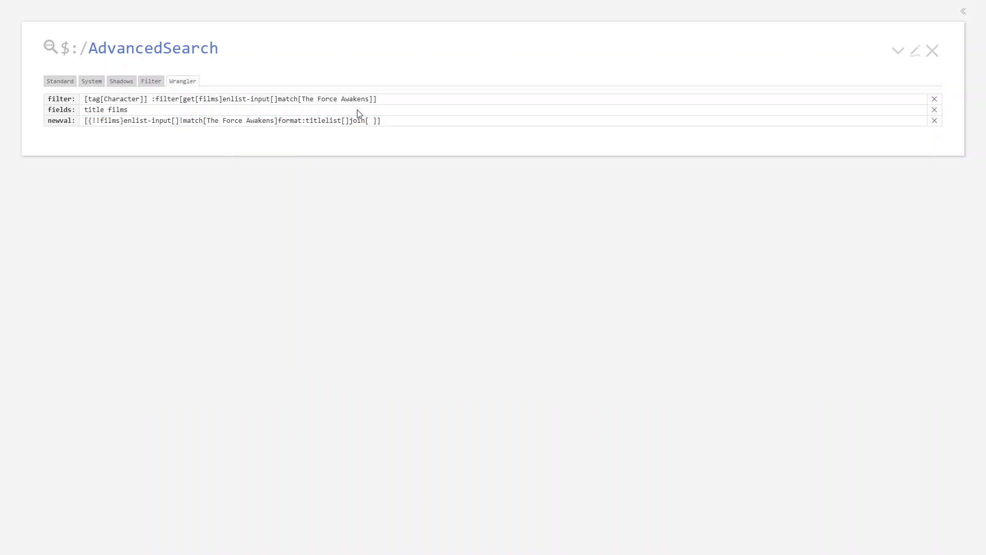
- Clear the new-value expression and change the filter to [tag[Character]] :filter[!has[films]]
{"action": "left_click", "coordinate": [935, 121]}
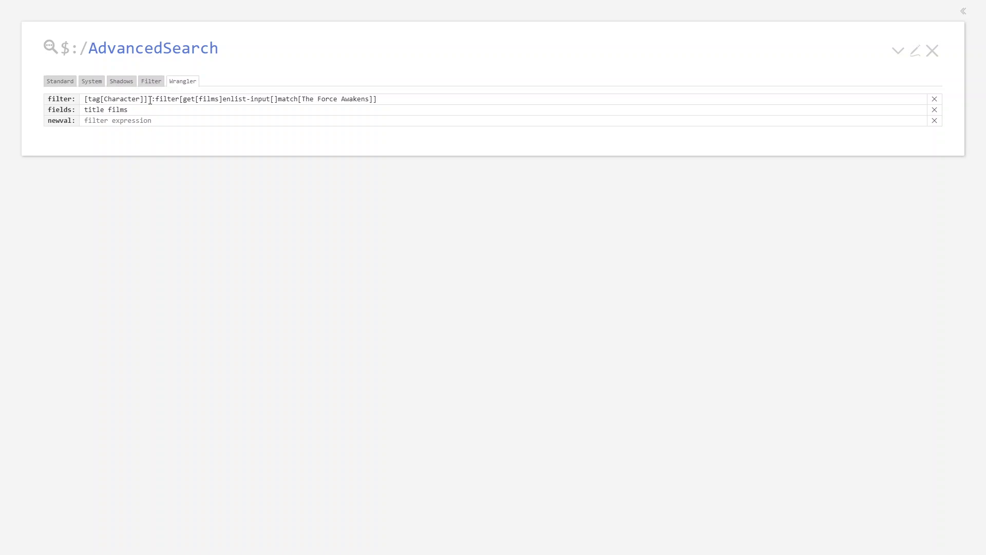
{"action": "left_click_drag", "start_coordinate": [150, 101], "coordinate": [498, 101]}
{"action": "key", "text": "BackSpace"}
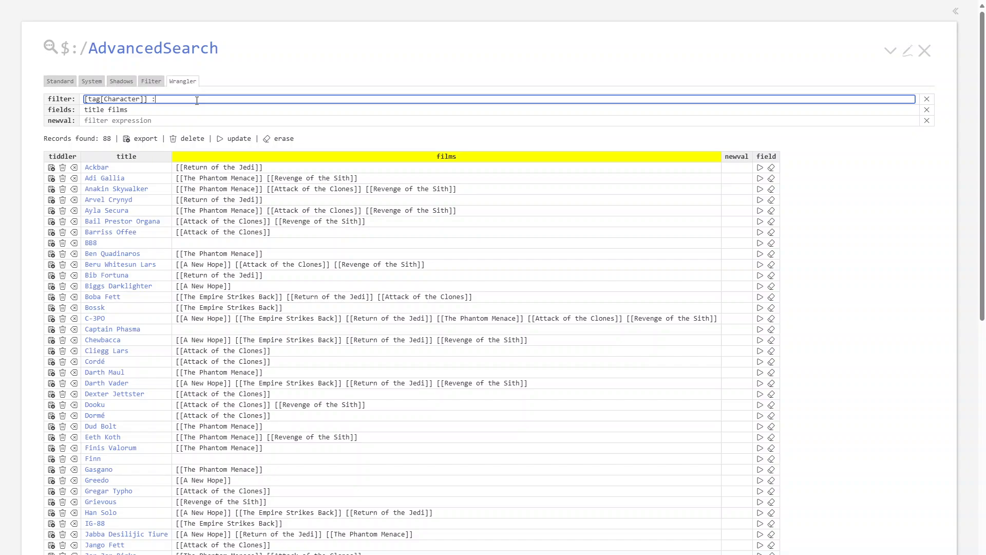
{"action": "type", "text": "filter["}
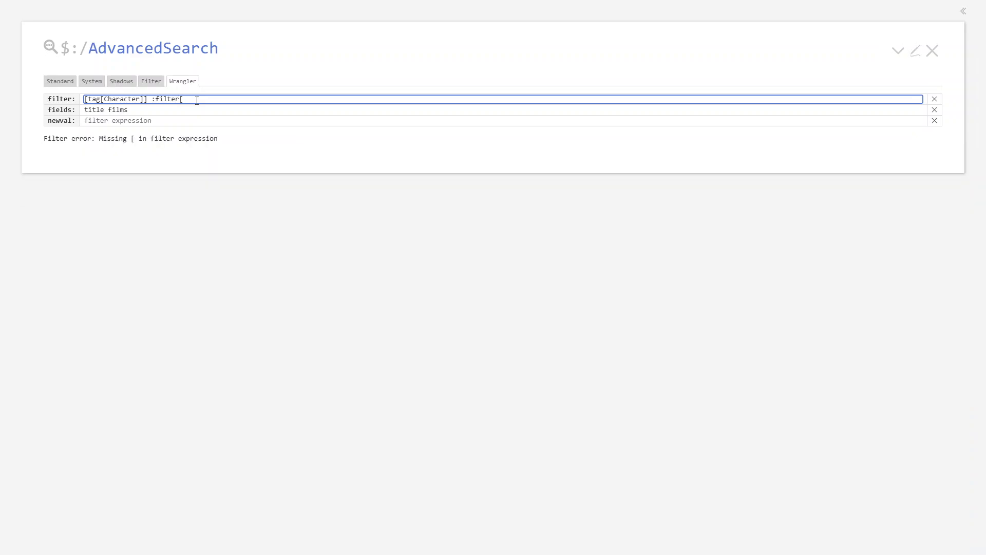
{"action": "type", "text": "!has["}
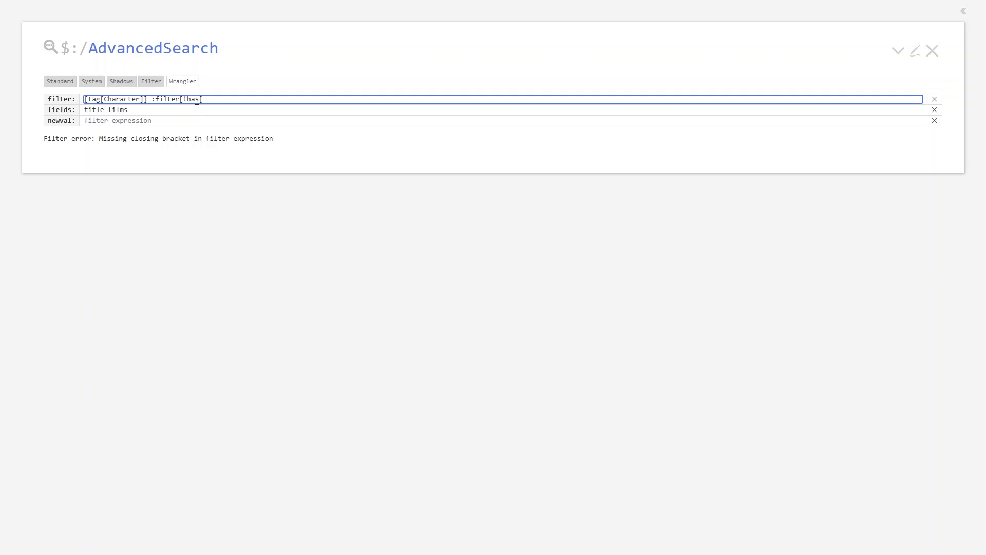
{"action": "type", "text": "films]]"}
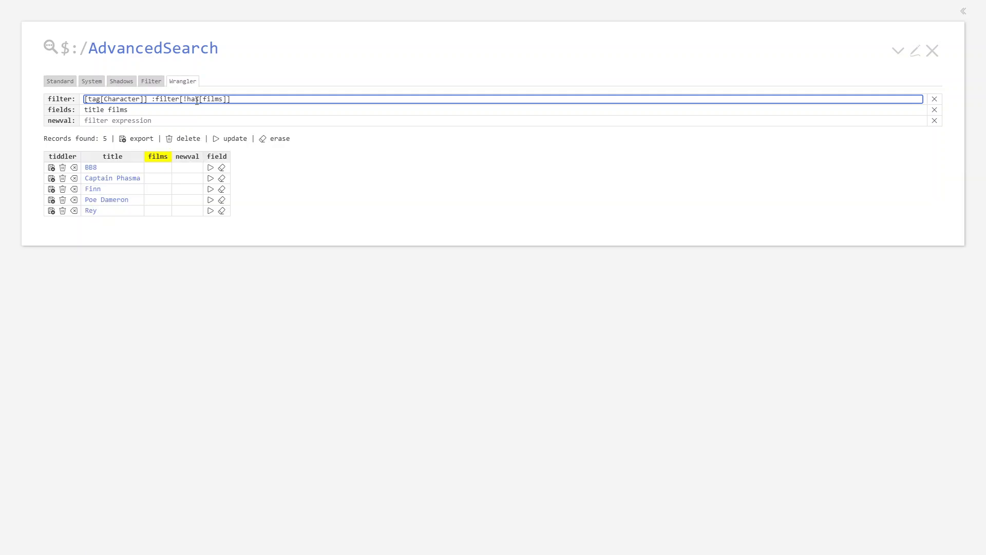
- Export the filtered character tiddlers that have no films, and delete them all from the wiki
{"action": "left_click", "coordinate": [142, 140]}
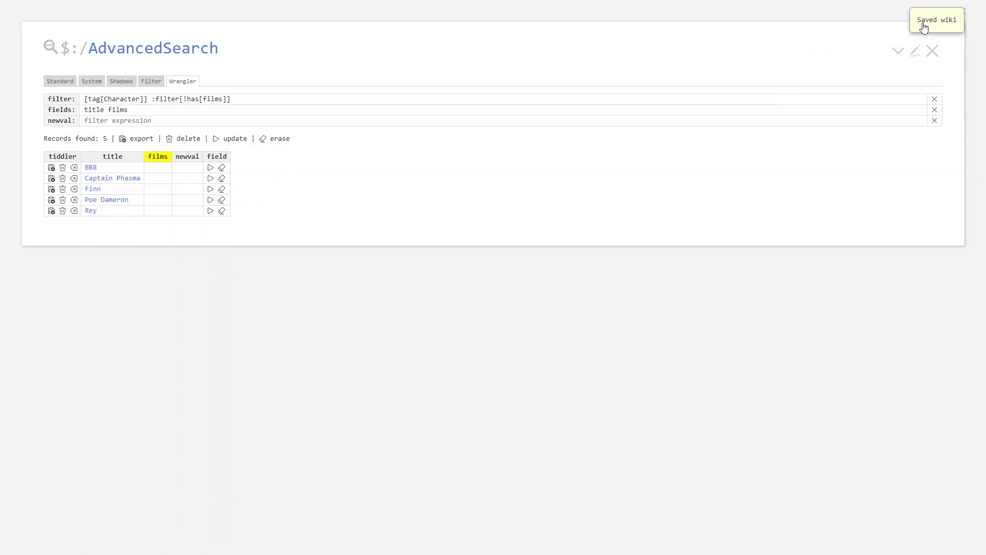
{"action": "left_click", "coordinate": [191, 140]}
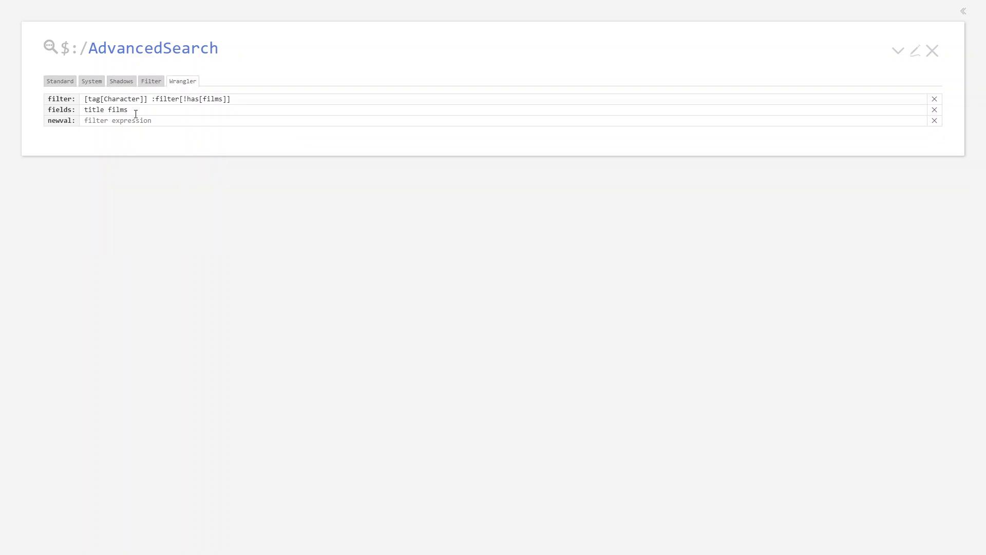
- Reduce the filter to [tag[Character]] and review the films of the remaining character tiddlers
{"action": "left_click_drag", "start_coordinate": [151, 102], "coordinate": [337, 106]}
{"action": "key", "text": "BackSpace"}
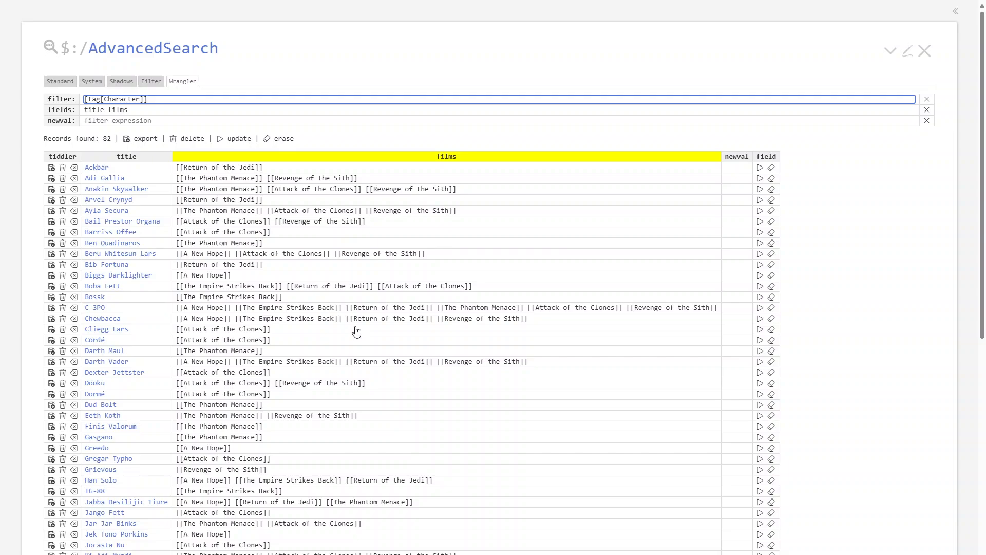
{"action": "scroll", "coordinate": [328, 421], "scroll_direction": "down", "scroll_amount": 4}
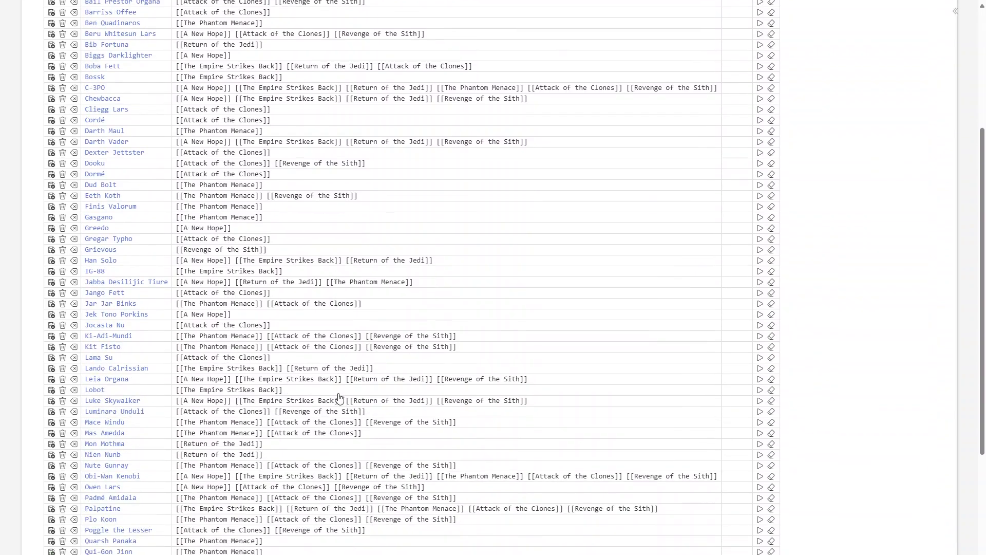
{"action": "scroll", "coordinate": [339, 399], "scroll_direction": "down", "scroll_amount": 6}
{"action": "scroll", "coordinate": [337, 397], "scroll_direction": "up", "scroll_amount": 10}
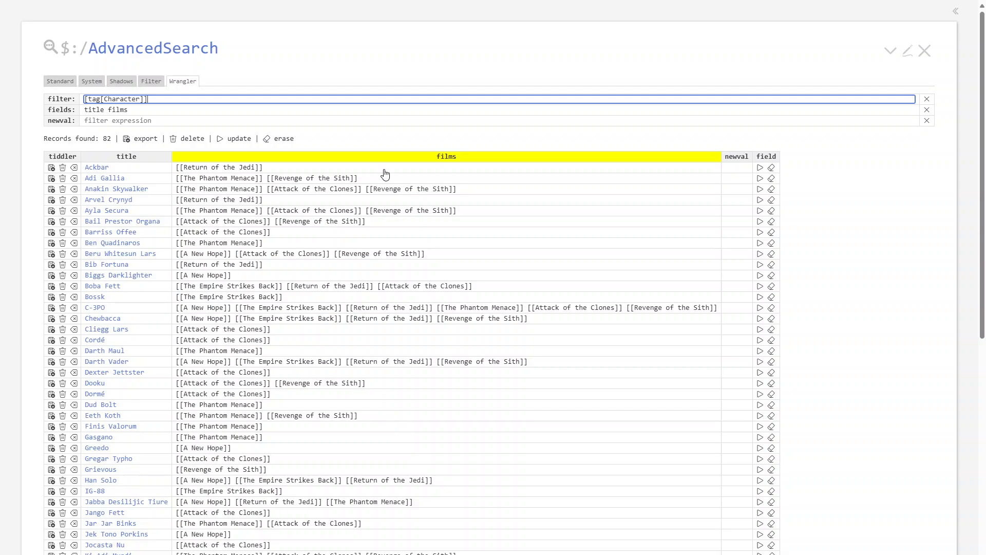
- Add filmcount to the listed fields and update it for all characters with the new-value expression [{!!films}enlist-input[]count[]]
{"action": "left_click", "coordinate": [170, 109]}
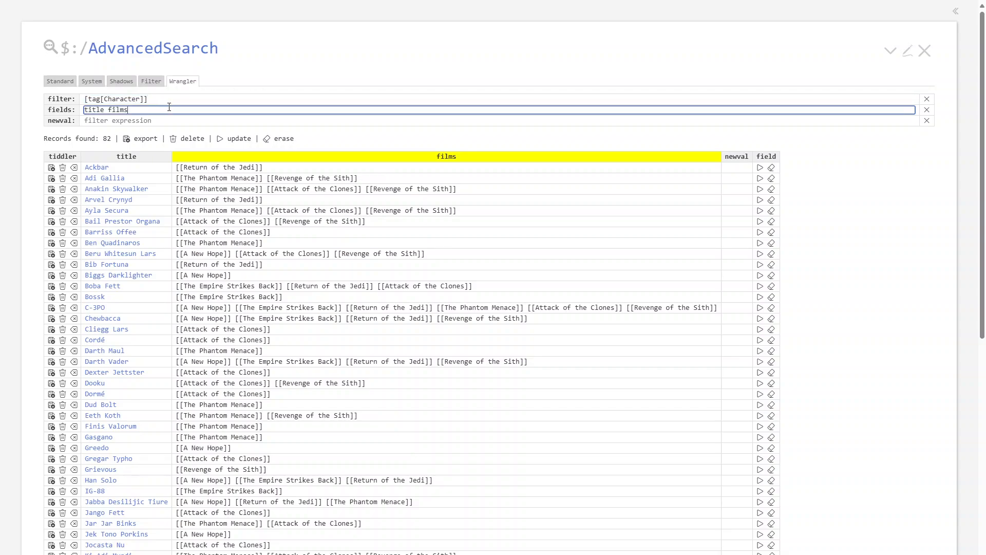
{"action": "type", "text": "filmcount"}
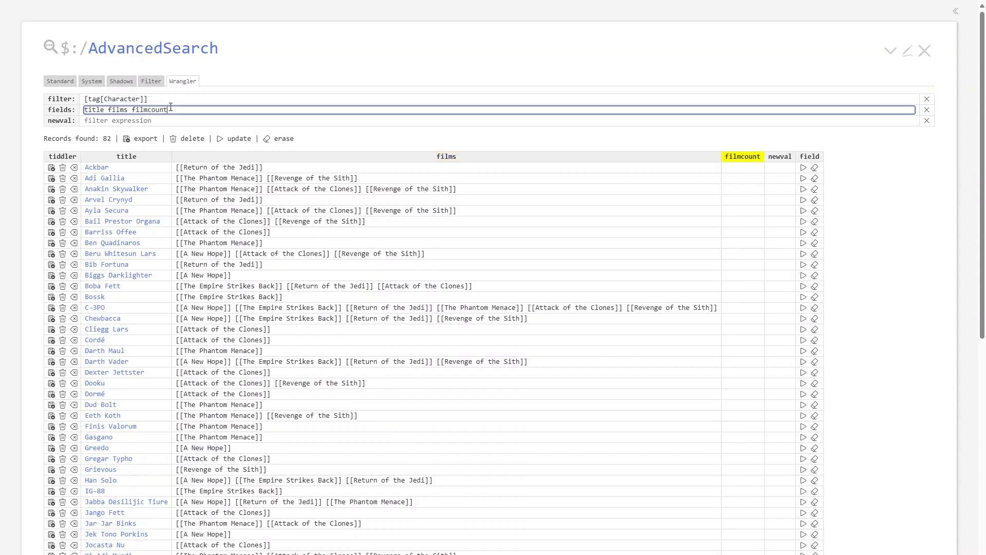
{"action": "key", "text": "Tab"}
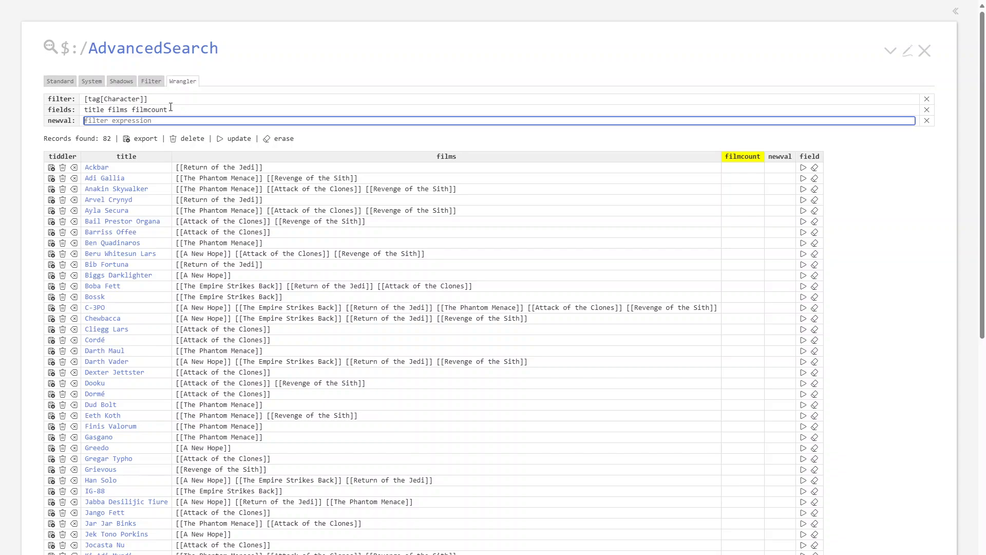
{"action": "type", "text": "[{!"}
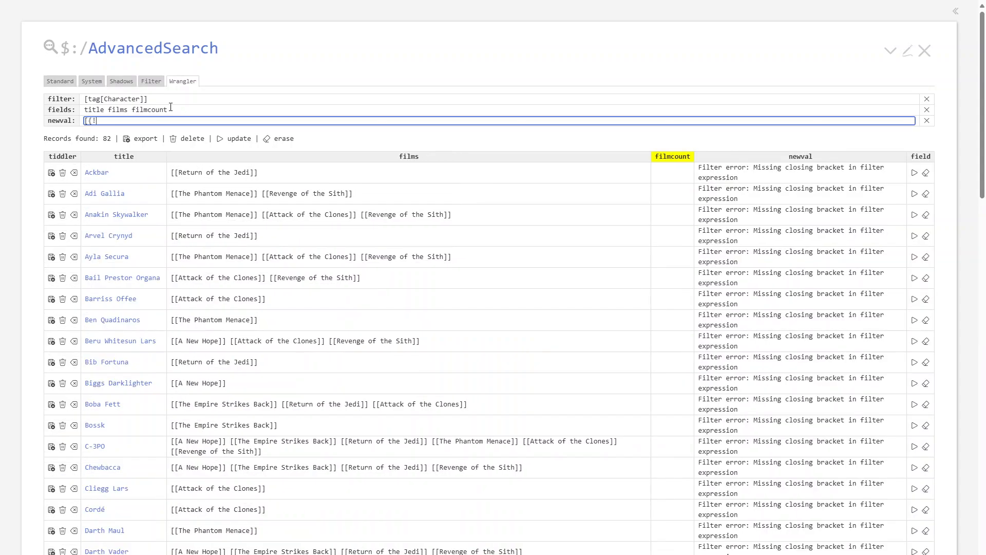
{"action": "type", "text": "!films}]"}
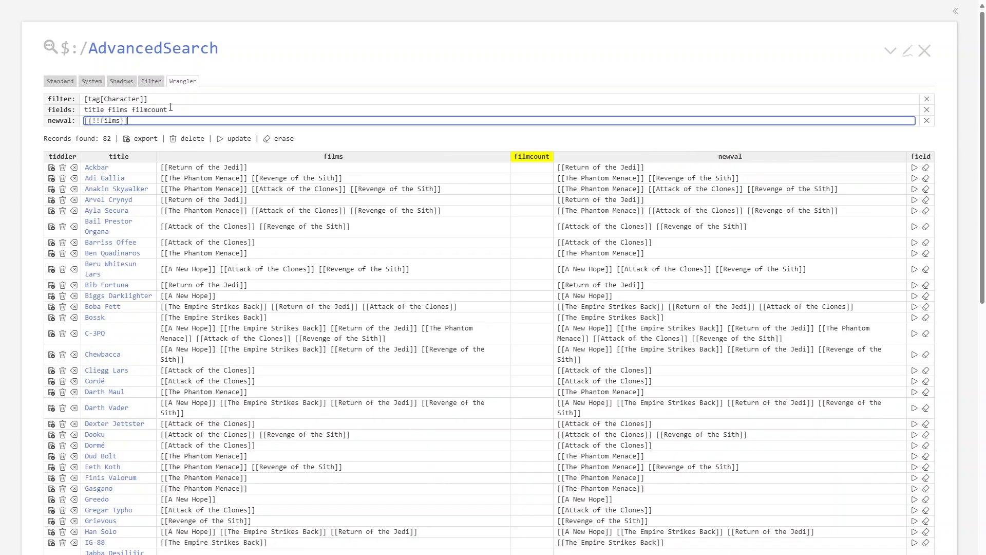
{"action": "type", "text": "enlist-inpu"}
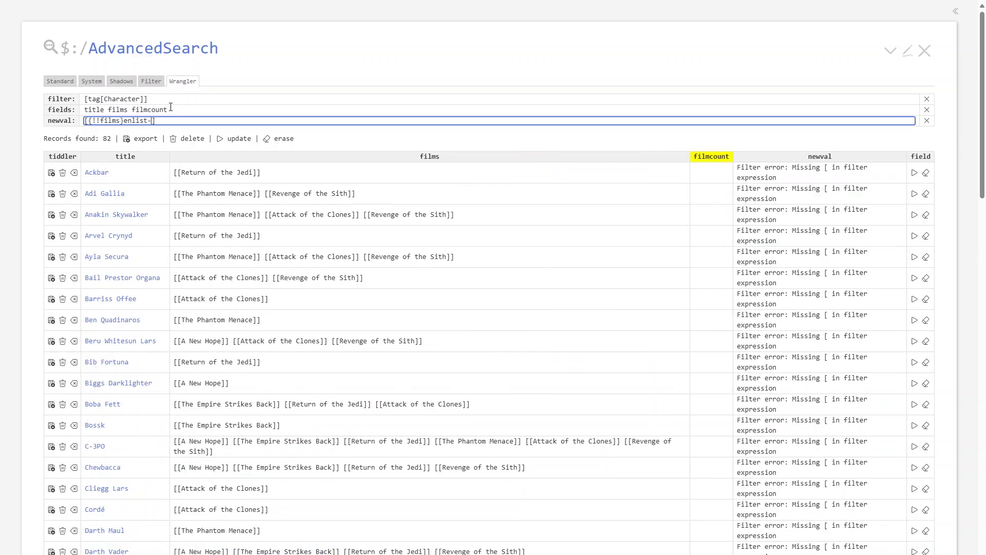
{"action": "type", "text": "t[]count[]"}
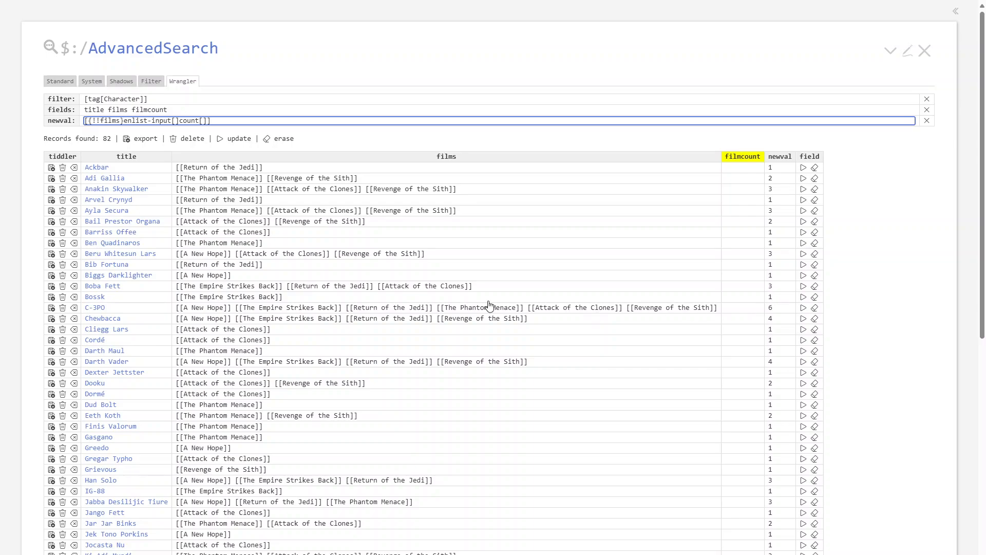
{"action": "left_click", "coordinate": [237, 143]}
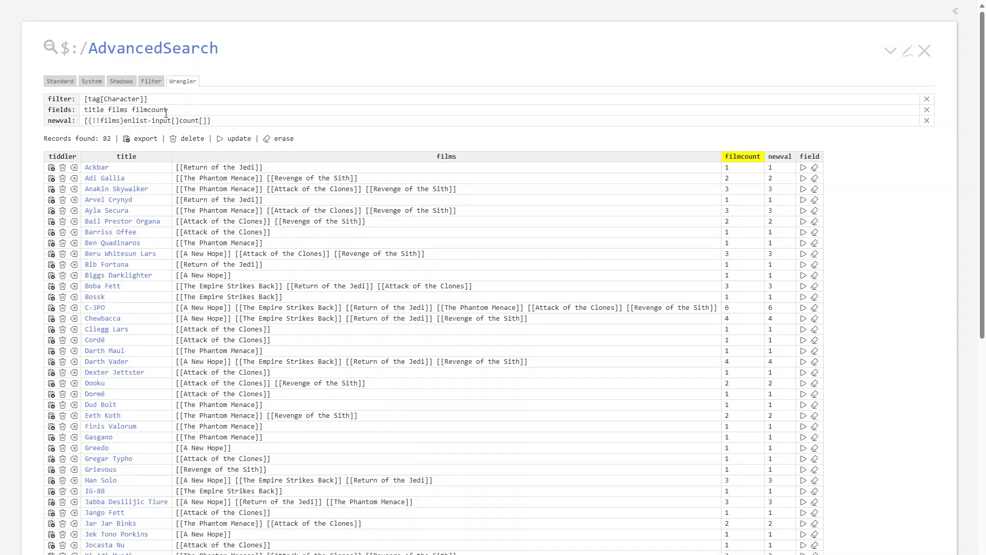
- Replace the new-value expression with [{!!filmcount}] and remove films from the listed fields
{"action": "left_click_drag", "start_coordinate": [222, 120], "coordinate": [29, 150]}
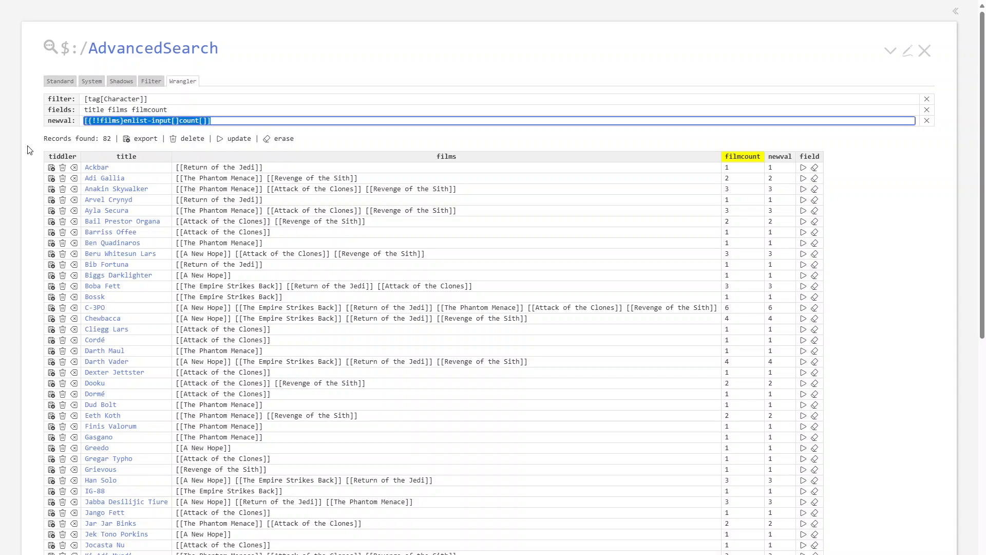
{"action": "type", "text": "[{"}
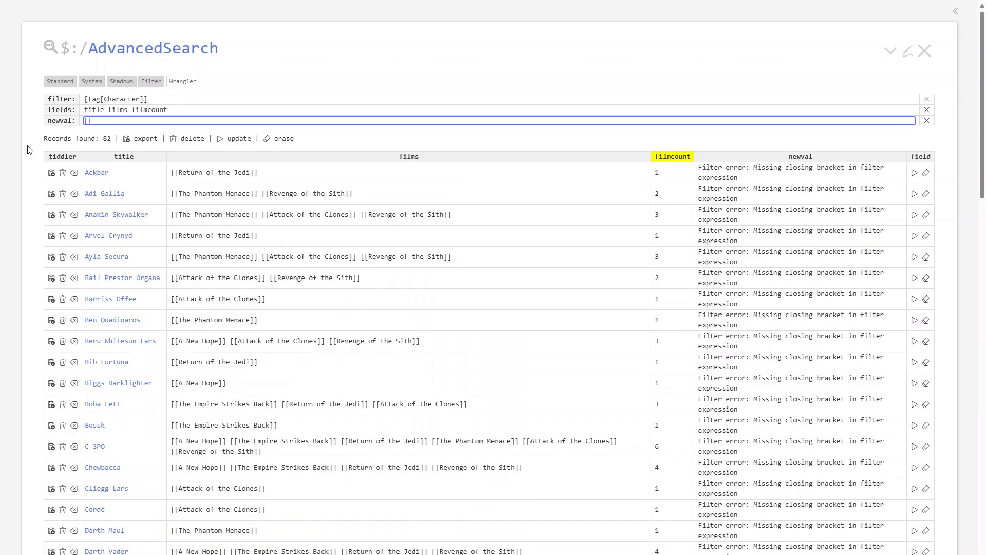
{"action": "type", "text": "!!filmcount}]"}
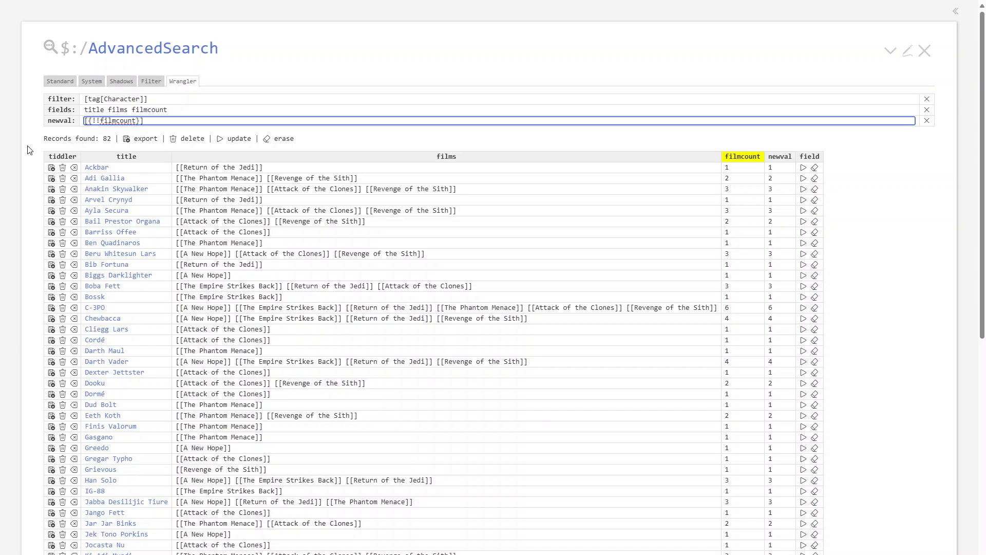
{"action": "double_click", "coordinate": [121, 109]}
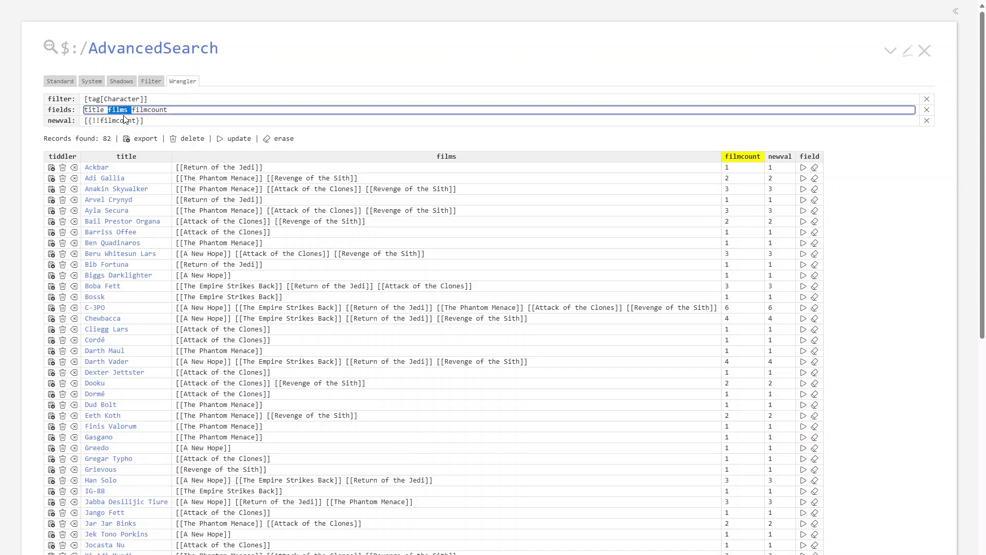
{"action": "key", "text": "BackSpace"}
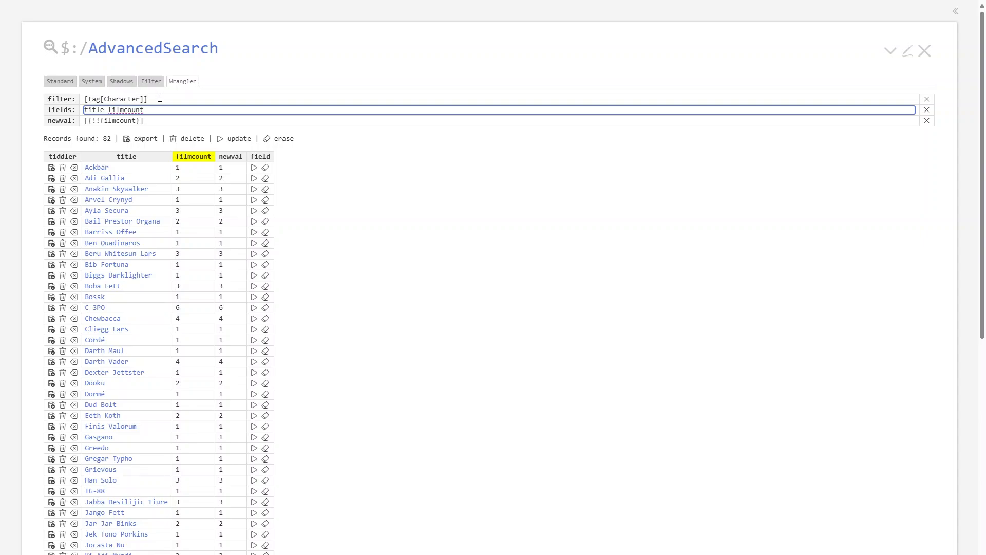
- Sort the characters by descending film count by changing the filter to [tag[Character]!sortan[filmcount]]
{"action": "left_click", "coordinate": [163, 98]}
{"action": "type", "text": "!sortan"}
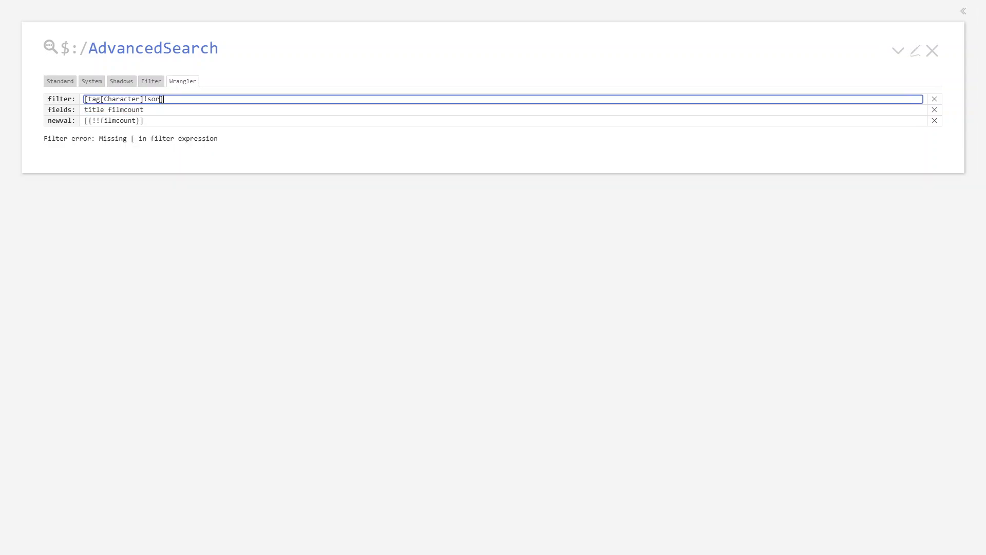
{"action": "type", "text": "[filmcount]"}
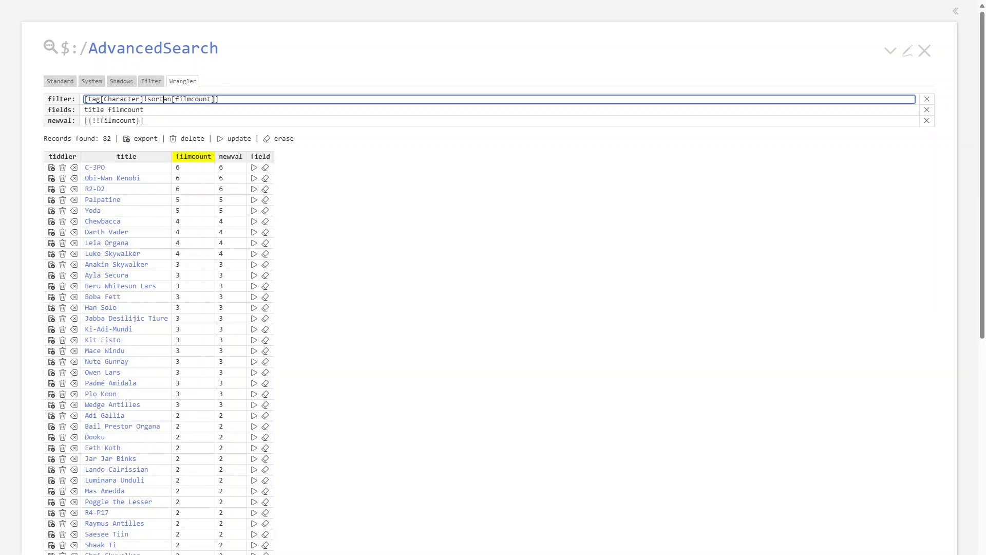
- Extend the new-value expression to [{!!filmcount}.bars[0],[6],[18]] and review the resulting bars for all characters
{"action": "left_click", "coordinate": [175, 124]}
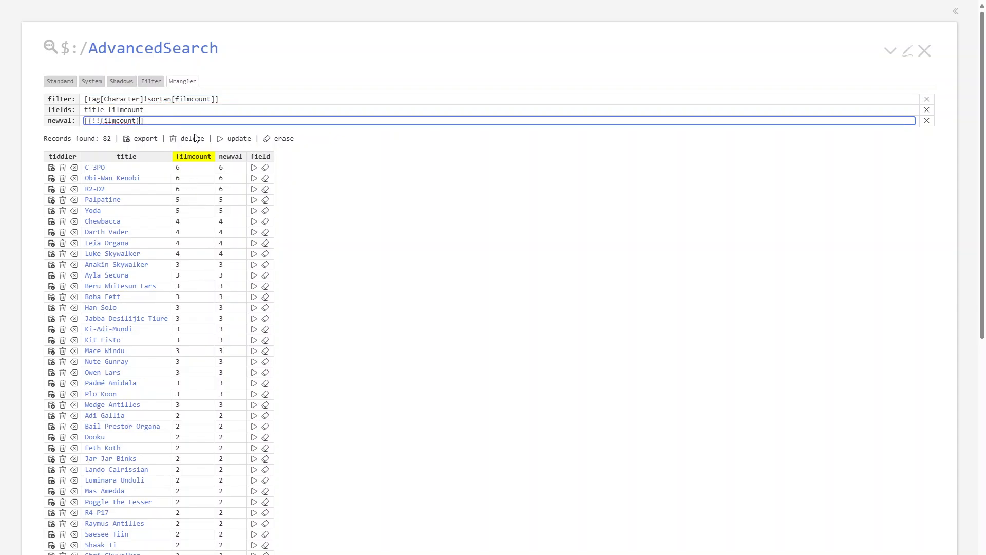
{"action": "type", "text": ".bars[]"}
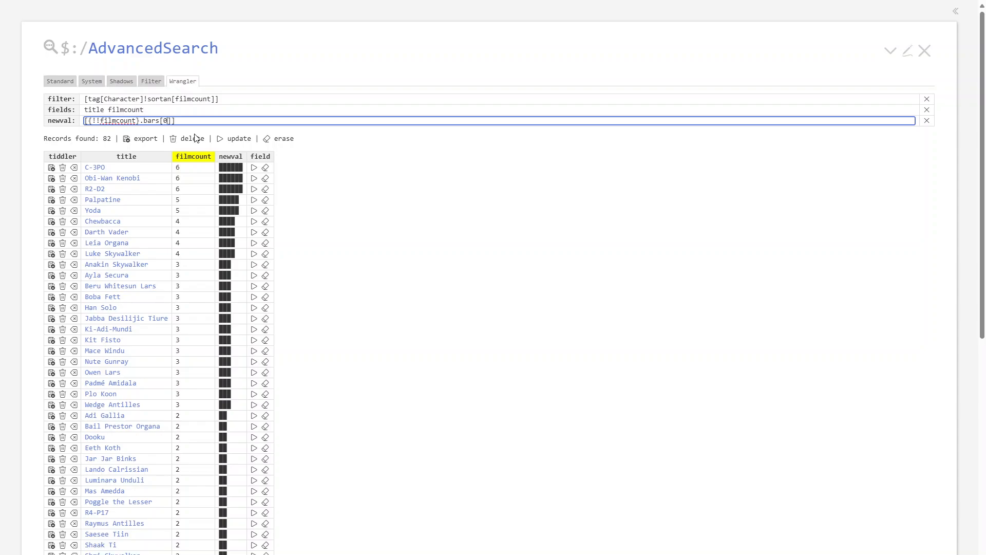
{"action": "type", "text": ",[6]"}
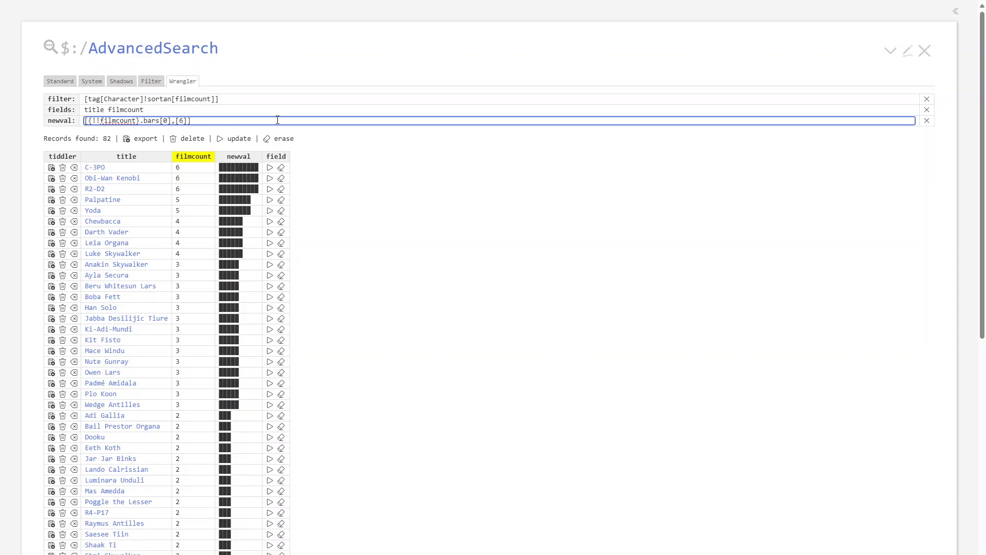
{"action": "type", "text": ","}
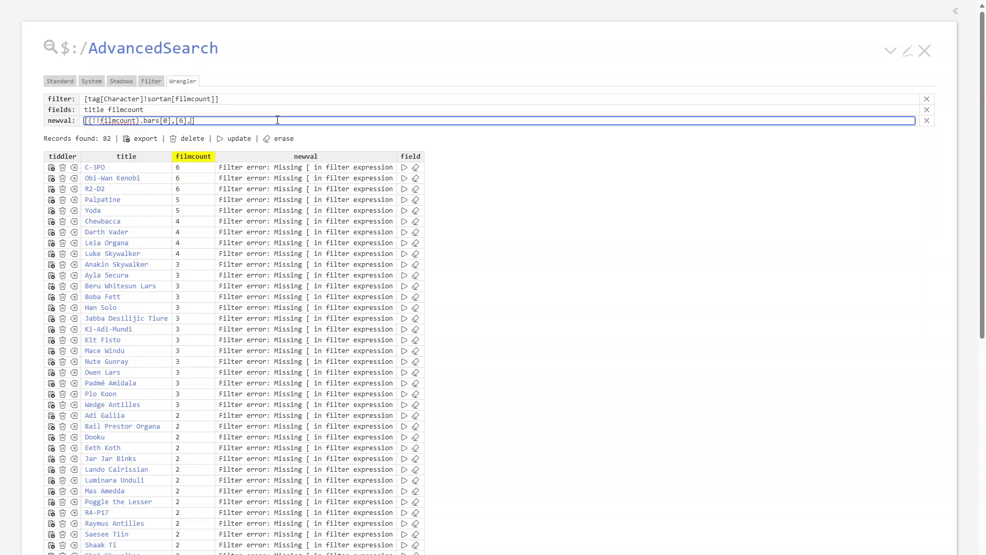
{"action": "type", "text": "[18]"}
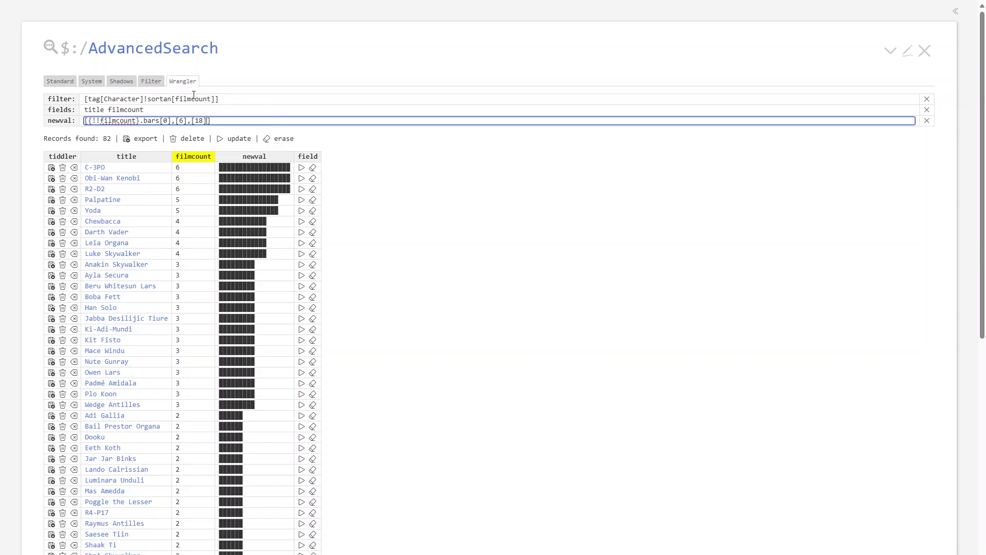
{"action": "scroll", "coordinate": [267, 411], "scroll_direction": "down", "scroll_amount": 4}
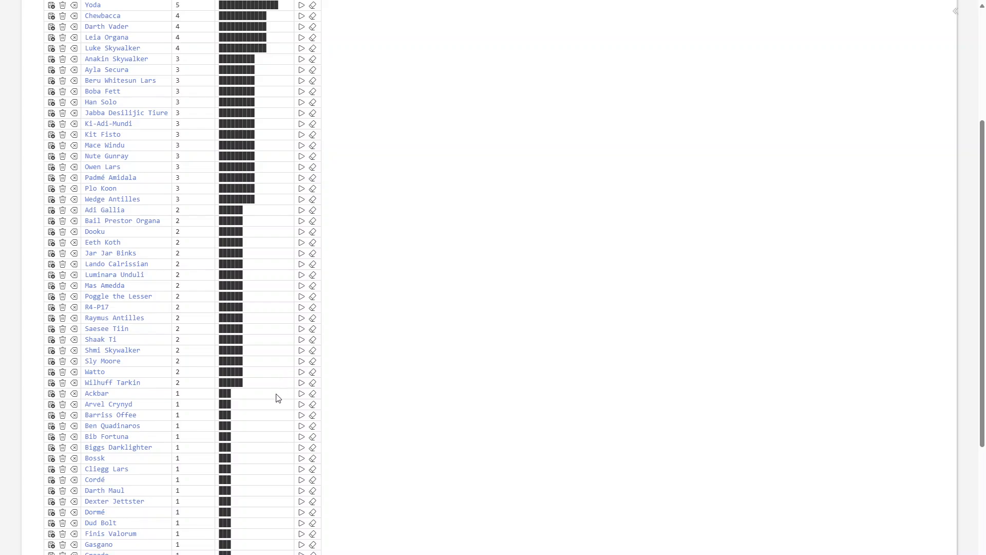
{"action": "scroll", "coordinate": [277, 398], "scroll_direction": "up", "scroll_amount": 4}
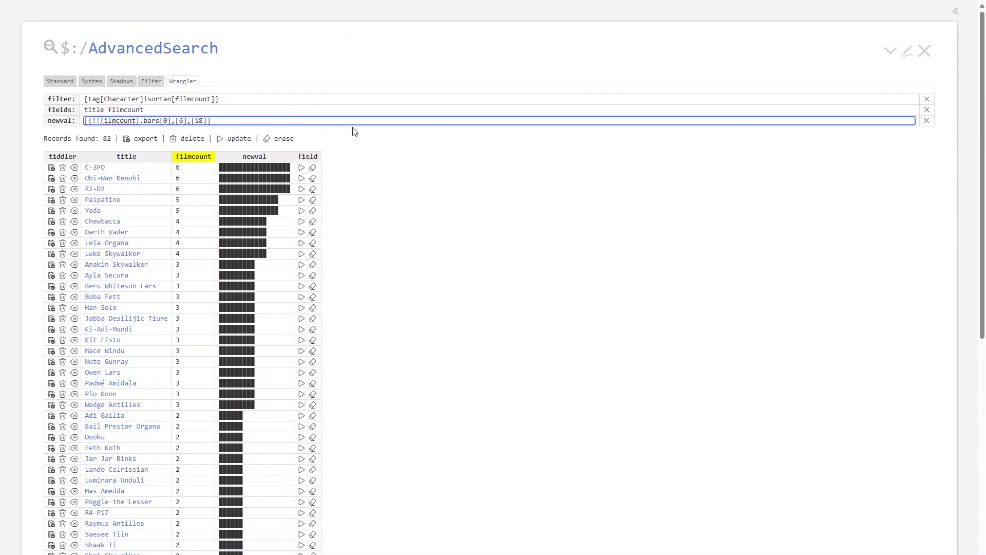
- Add a fourth bars operand to the new-value expression, first [=] and then [🎥] instead, and review the bars
{"action": "type", "text": ","}
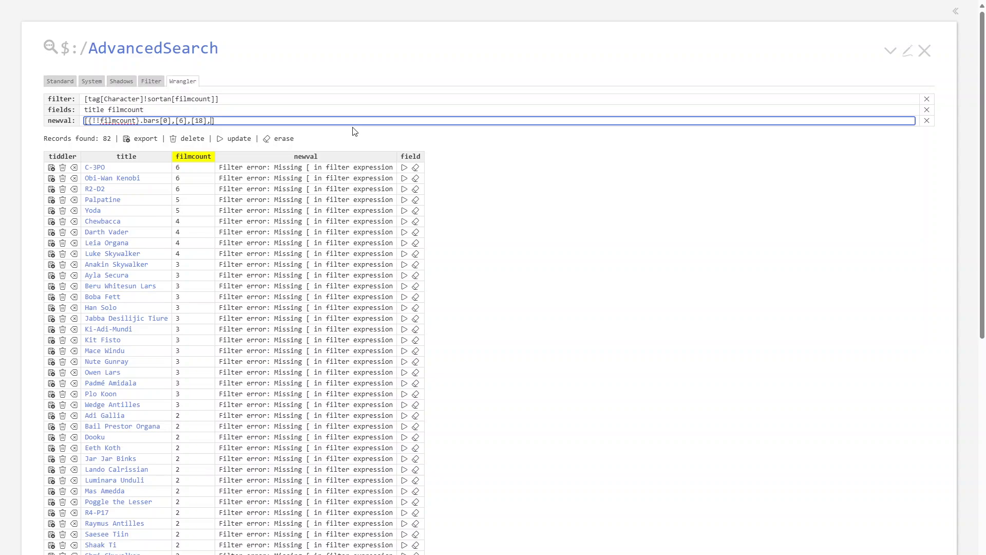
{"action": "type", "text": "[18],["}
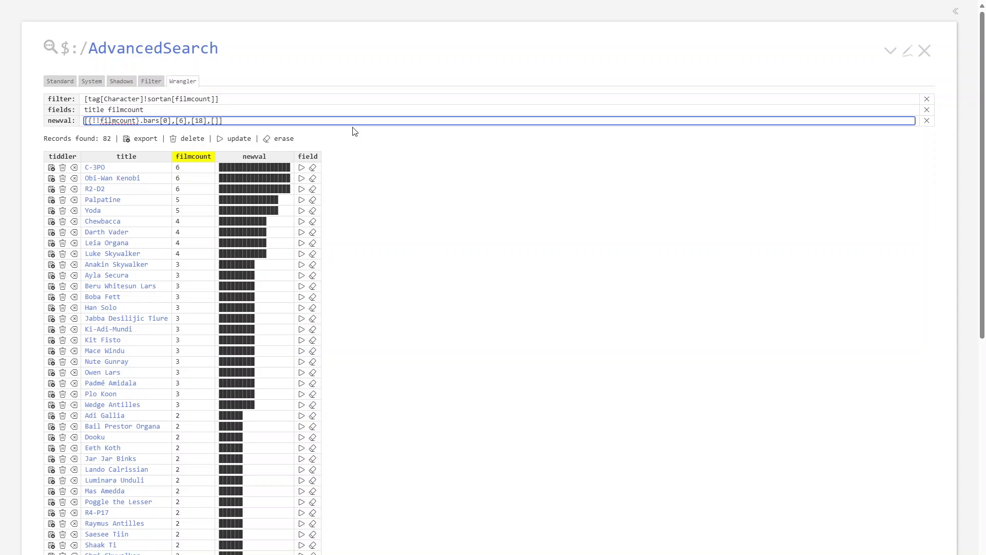
{"action": "type", "text": "="}
{"action": "key", "text": "shift+Left"}
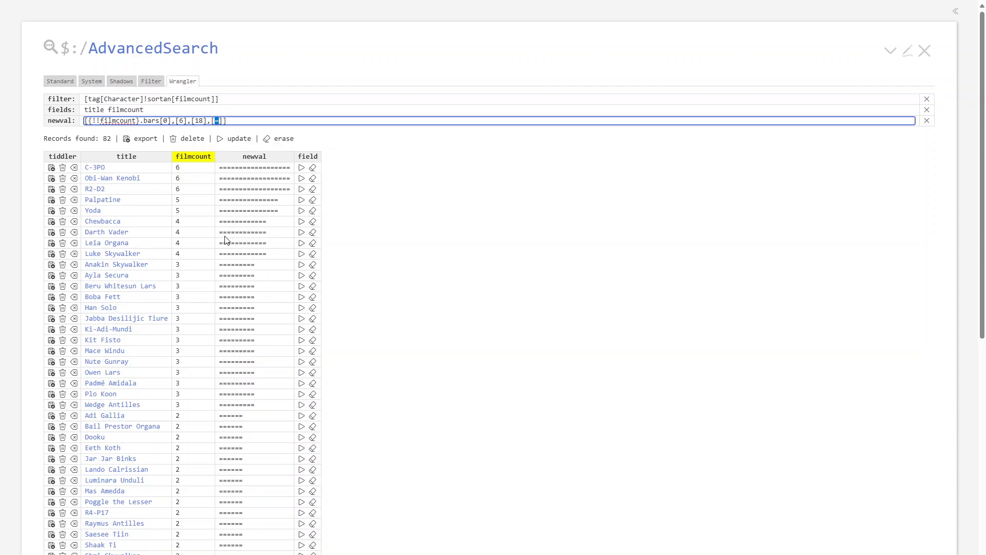
{"action": "type", "text": "🎥"}
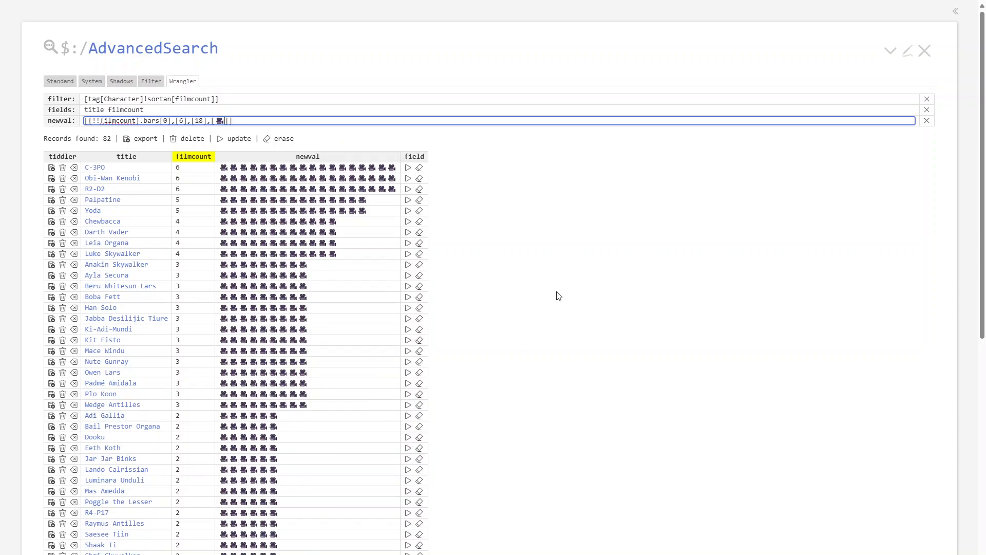
{"action": "left_click", "coordinate": [539, 275]}
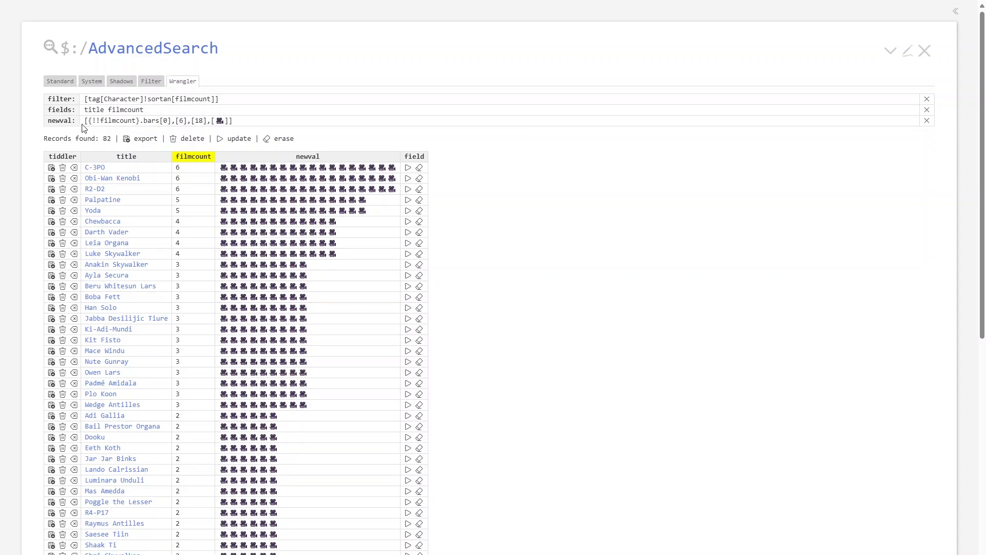
{"action": "scroll", "coordinate": [290, 479], "scroll_direction": "down", "scroll_amount": 4}
{"action": "scroll", "coordinate": [291, 479], "scroll_direction": "up", "scroll_amount": 4}
- Clear the new-value expression and remove filmcount from the listed fields, leaving only title
{"action": "left_click", "coordinate": [239, 121]}
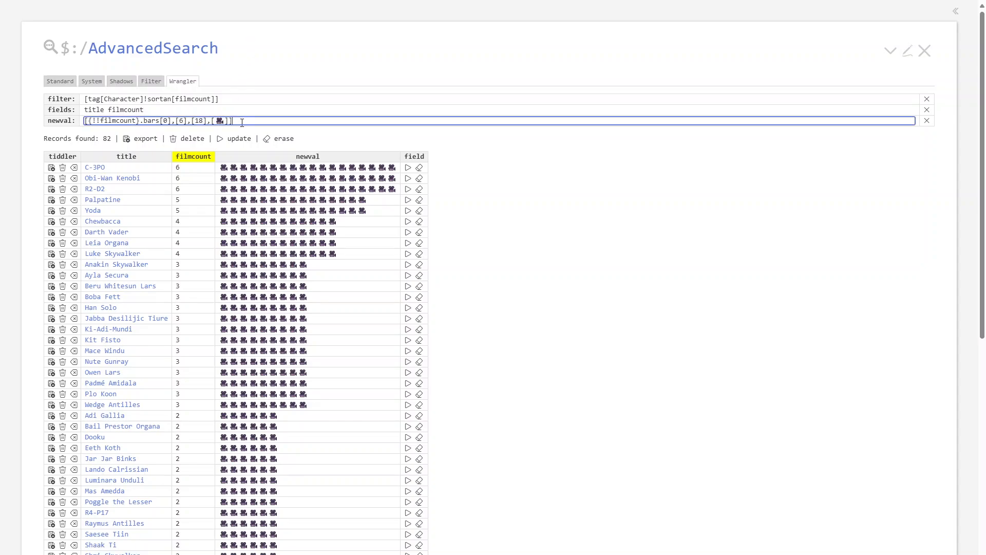
{"action": "key", "text": "ctrl+a"}
{"action": "key", "text": "BackSpace"}
{"action": "left_click", "coordinate": [194, 110]}
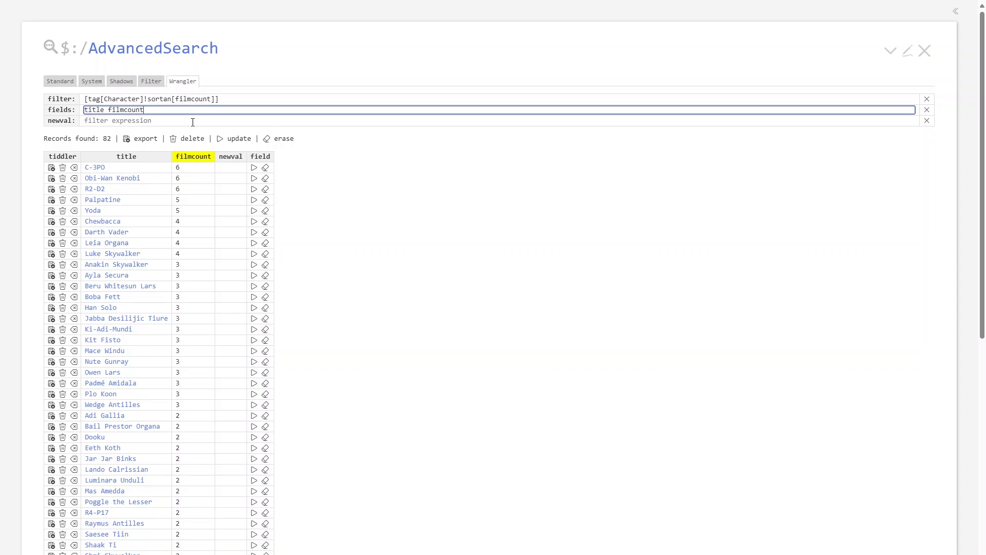
{"action": "key", "text": "ctrl+shift+Left"}
{"action": "key", "text": "BackSpace"}
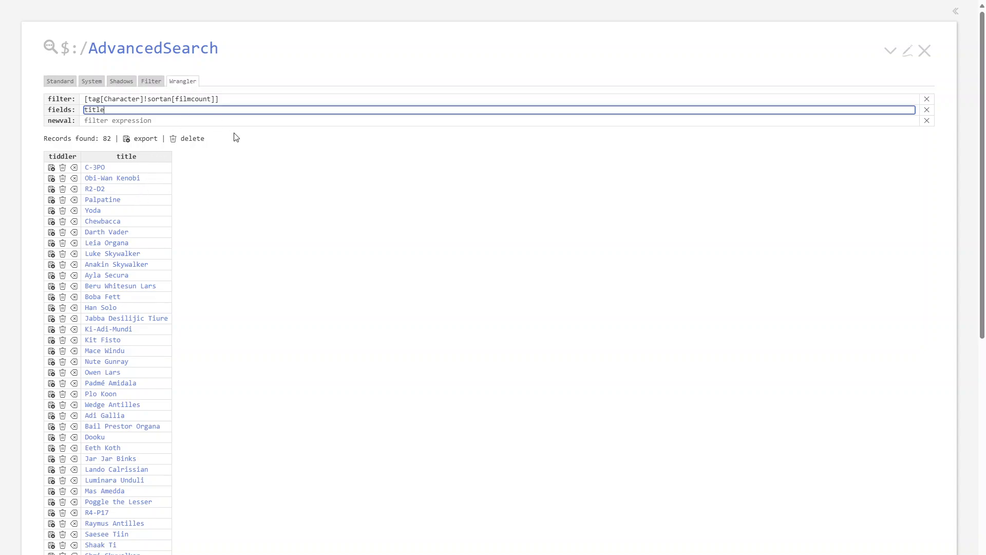
- Try the dummy field d;lsdkfj and remove it, and try kdkd as the new title value and clear it
{"action": "type", "text": "d;lsdkfj"}
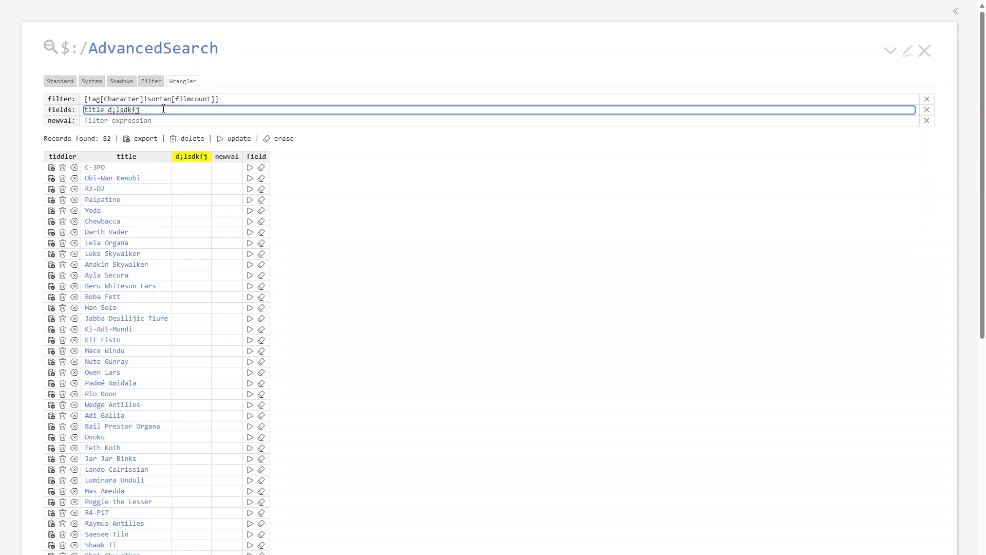
{"action": "key", "text": "ctrl+z"}
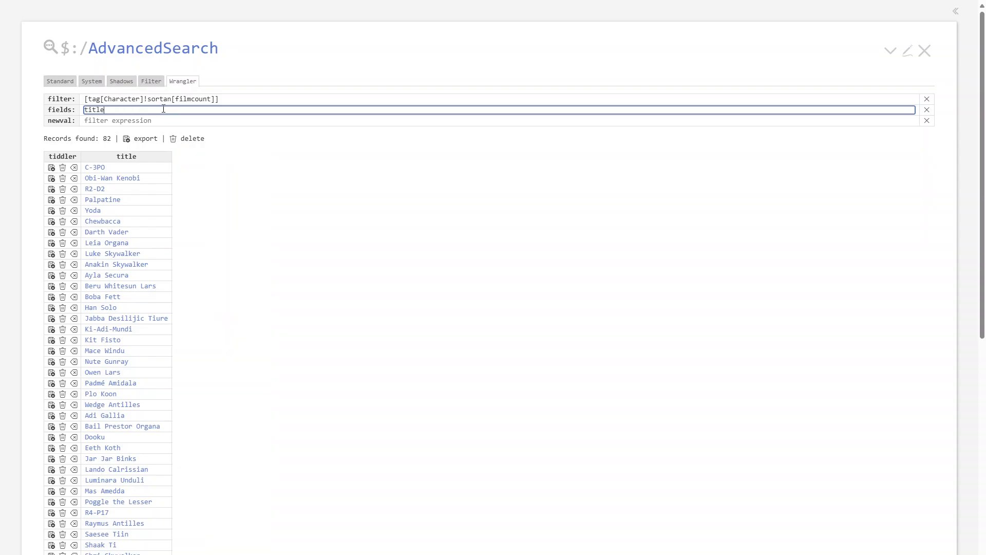
{"action": "left_click", "coordinate": [116, 122]}
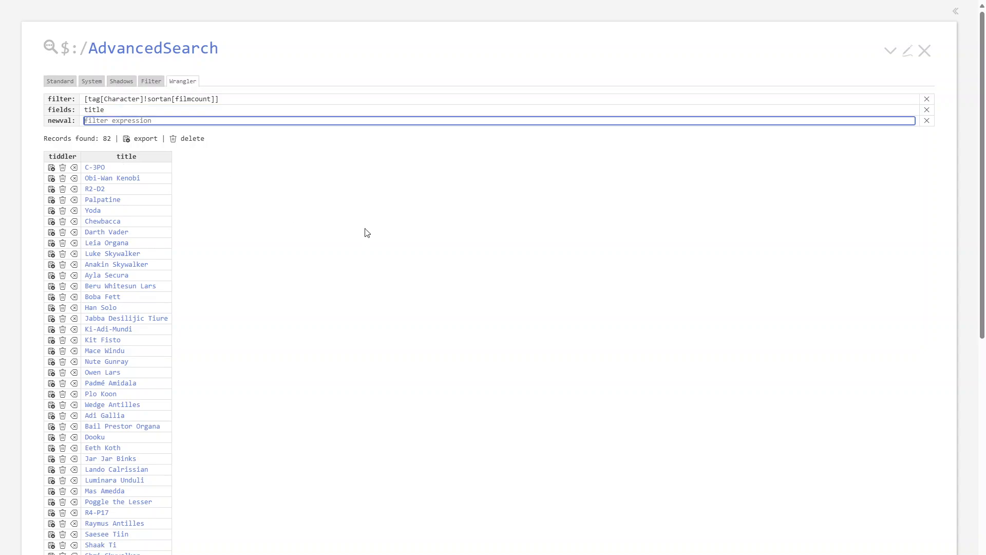
{"action": "type", "text": "kdkd"}
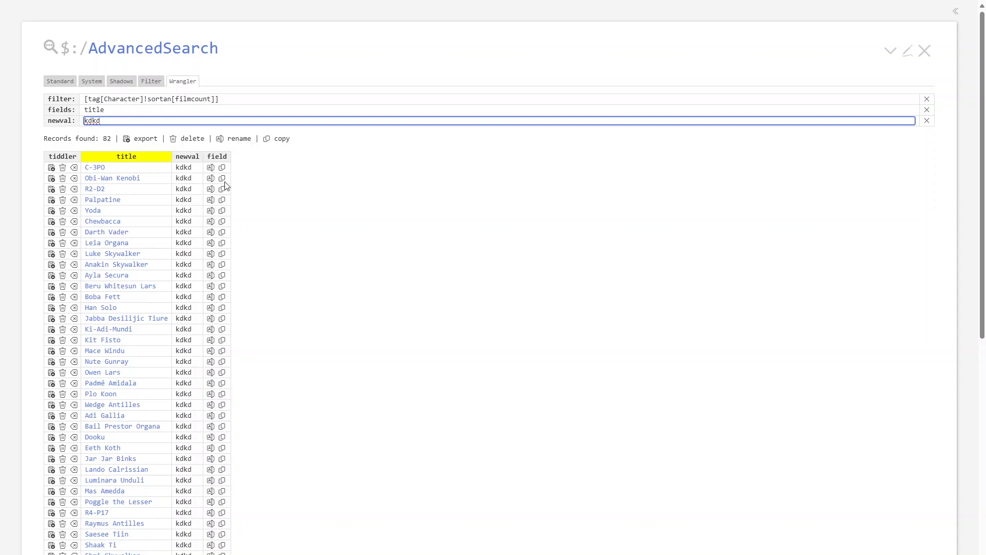
{"action": "key", "text": "BackSpace"}
{"action": "key", "text": "BackSpace"}
{"action": "key", "text": "BackSpace"}
{"action": "key", "text": "BackSpace"}
{"action": "left_click", "coordinate": [135, 112]}
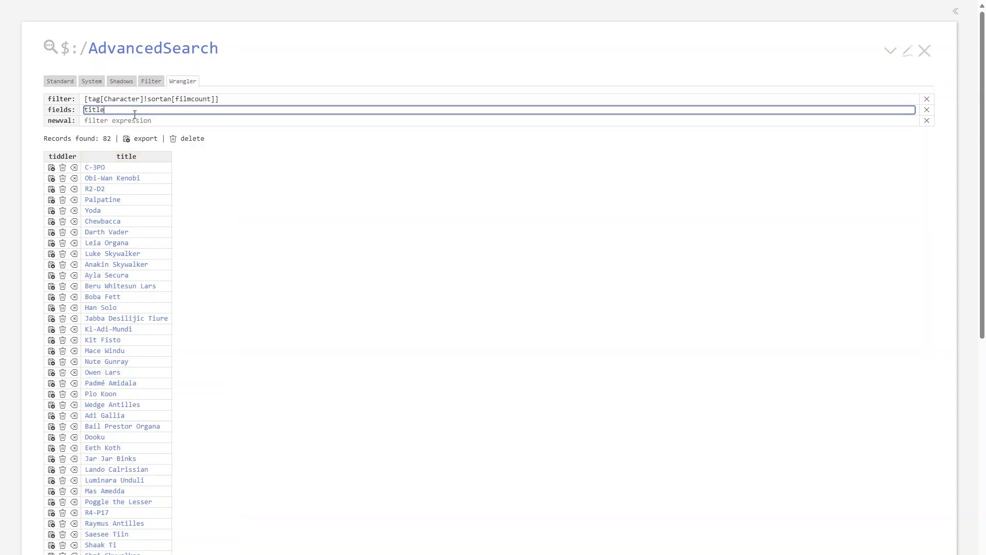
- Enter [{!!title}lowercase[]] as the new-value expression for the title field
{"action": "left_click", "coordinate": [196, 120]}
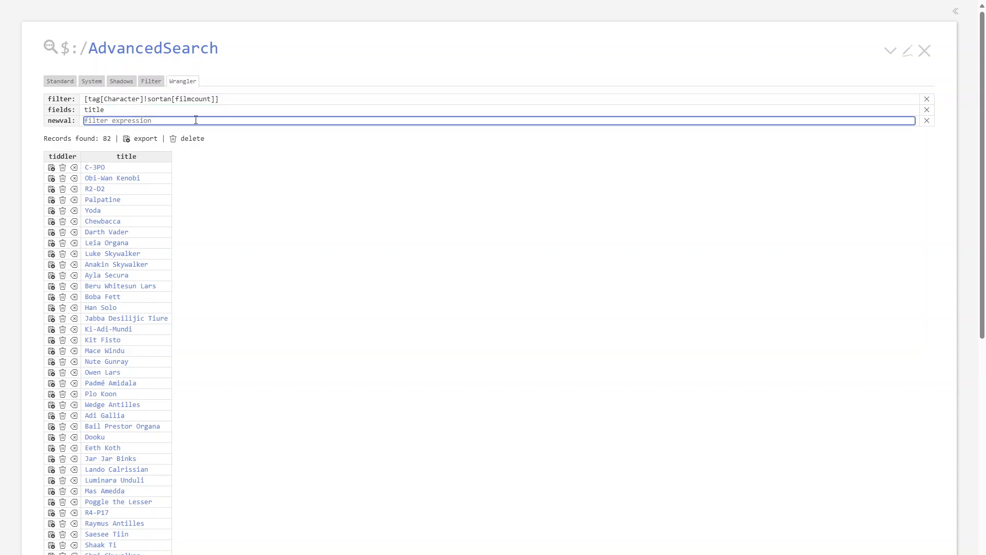
{"action": "type", "text": "[{"}
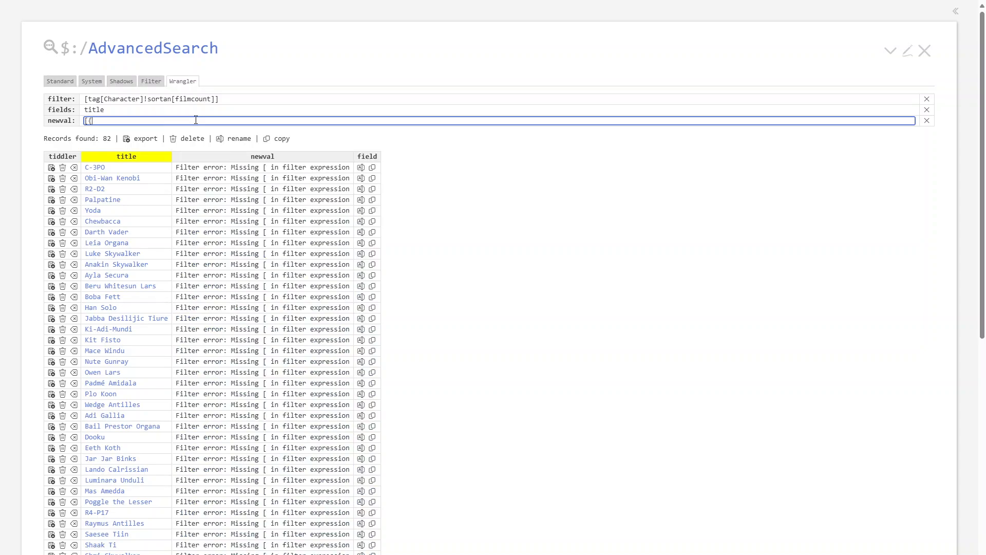
{"action": "type", "text": "!!"}
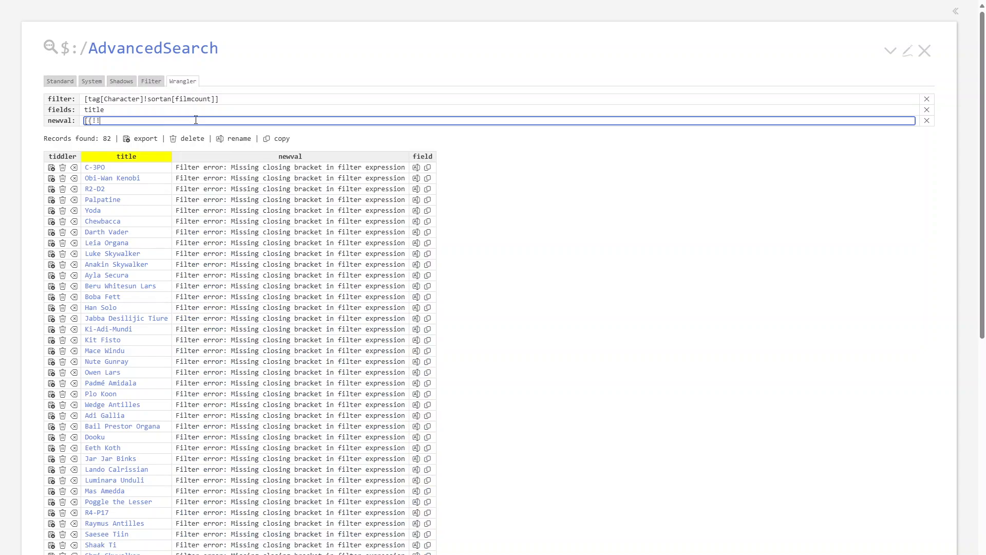
{"action": "type", "text": "title}]"}
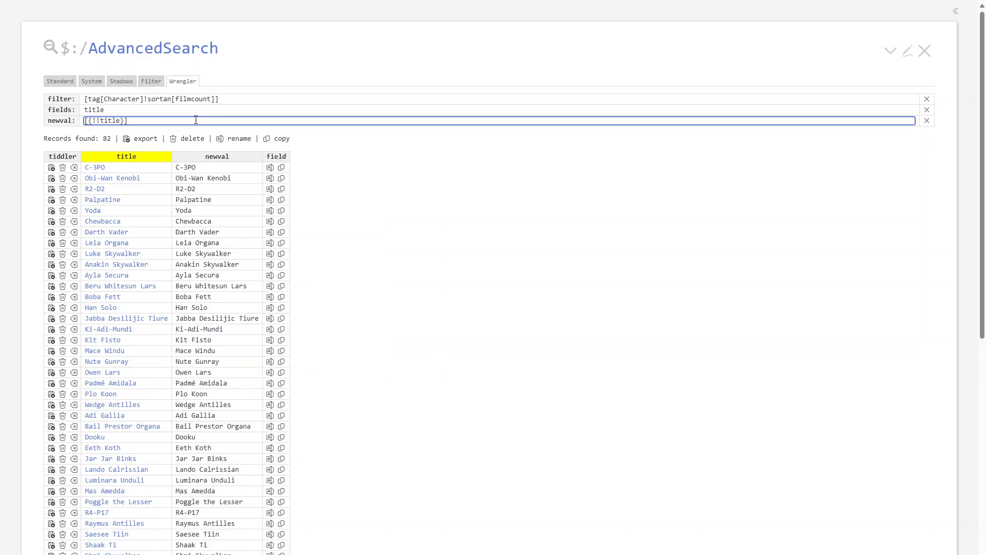
{"action": "key", "text": "Left"}
{"action": "type", "text": "lowercase[]"}
- Try copying the C-3PO tiddler to its lowercase title, inspecting the copy's fields, and delete the copy
{"action": "left_click", "coordinate": [281, 168]}
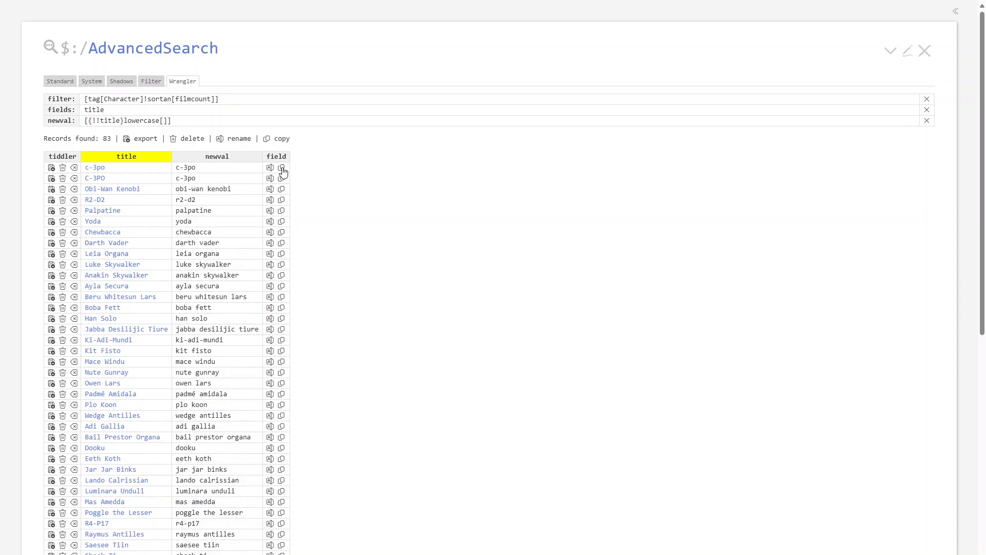
{"action": "left_click", "coordinate": [95, 168]}
{"action": "left_click", "coordinate": [908, 513]}
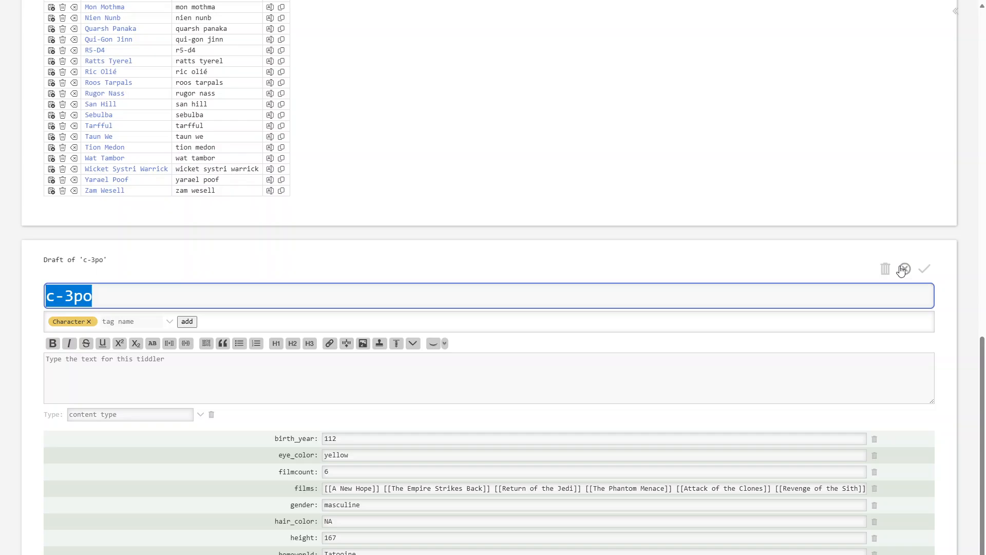
{"action": "left_click", "coordinate": [903, 269]}
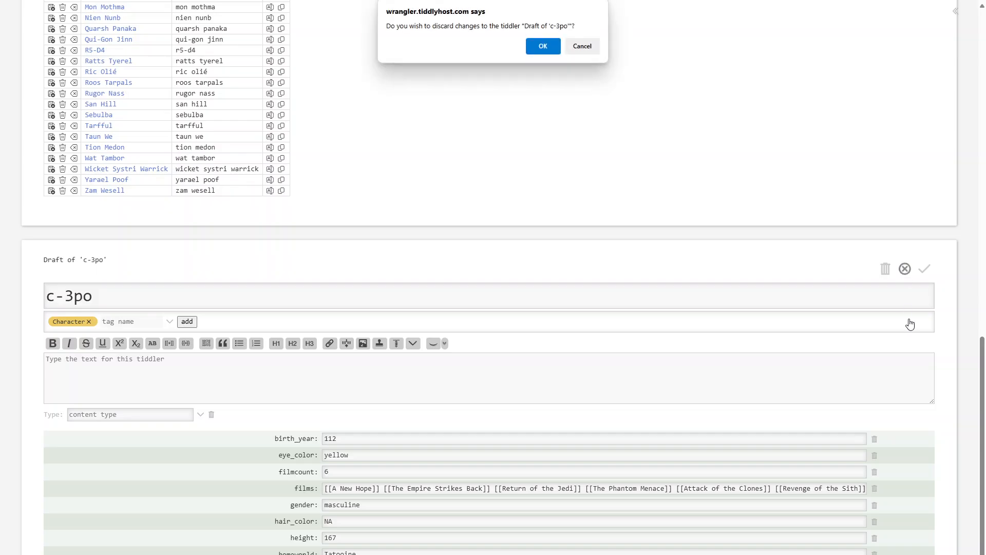
{"action": "left_click", "coordinate": [541, 47]}
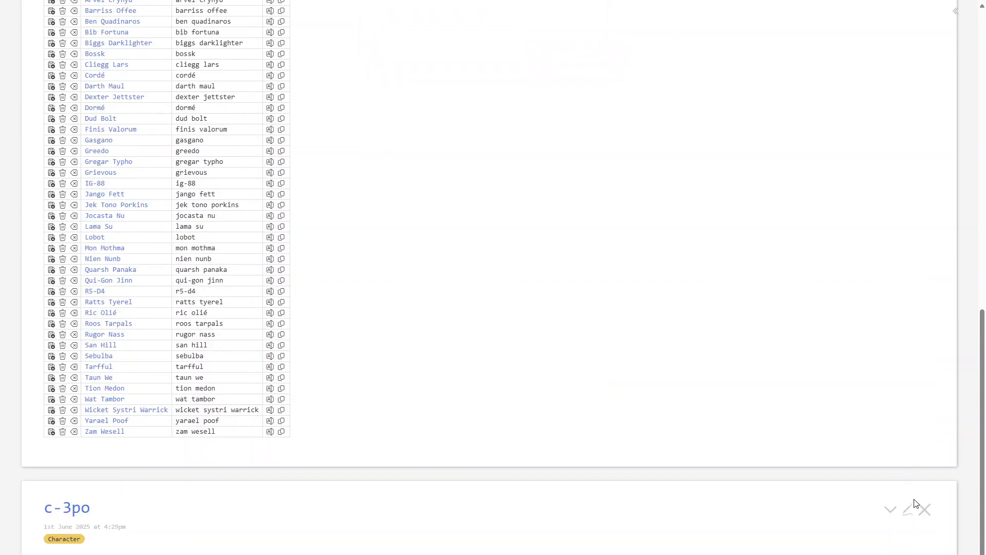
{"action": "left_click", "coordinate": [925, 509]}
{"action": "scroll", "coordinate": [514, 363], "scroll_direction": "up", "scroll_amount": 10}
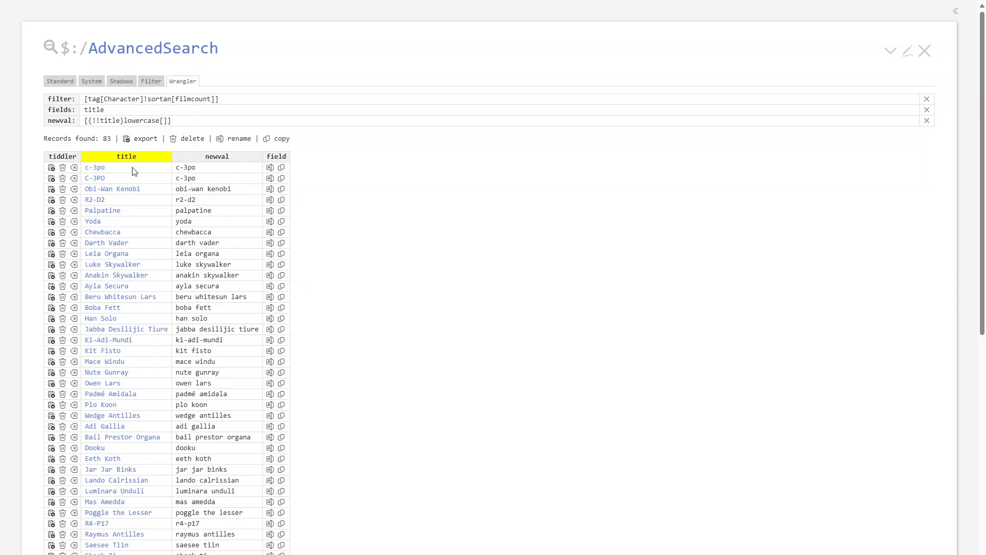
{"action": "left_click", "coordinate": [63, 168]}
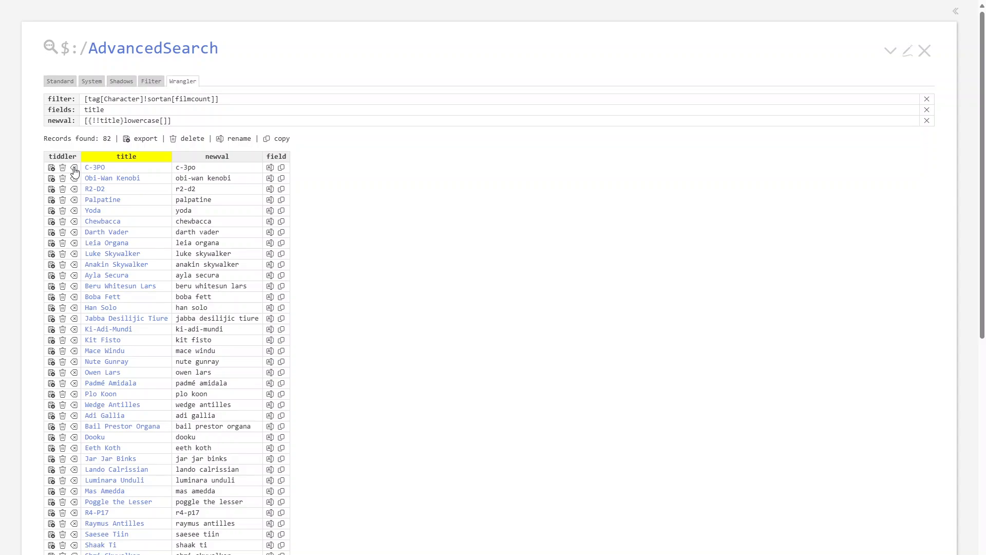
- Try excluding C-3PO from the filtered list and remove the -C-3PO exclusion from the filter
{"action": "left_click", "coordinate": [74, 168]}
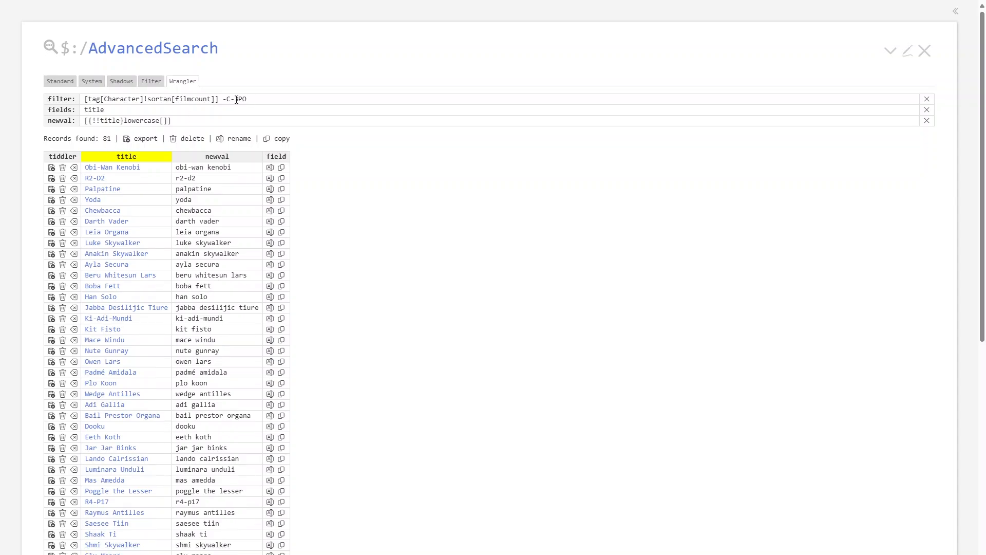
{"action": "left_click_drag", "start_coordinate": [251, 103], "coordinate": [223, 102]}
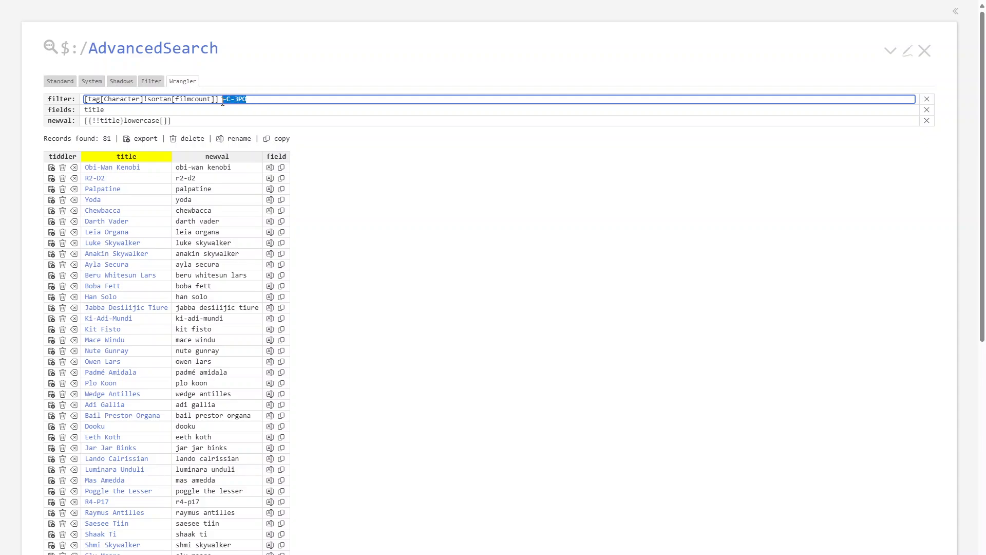
{"action": "key", "text": "BackSpace"}
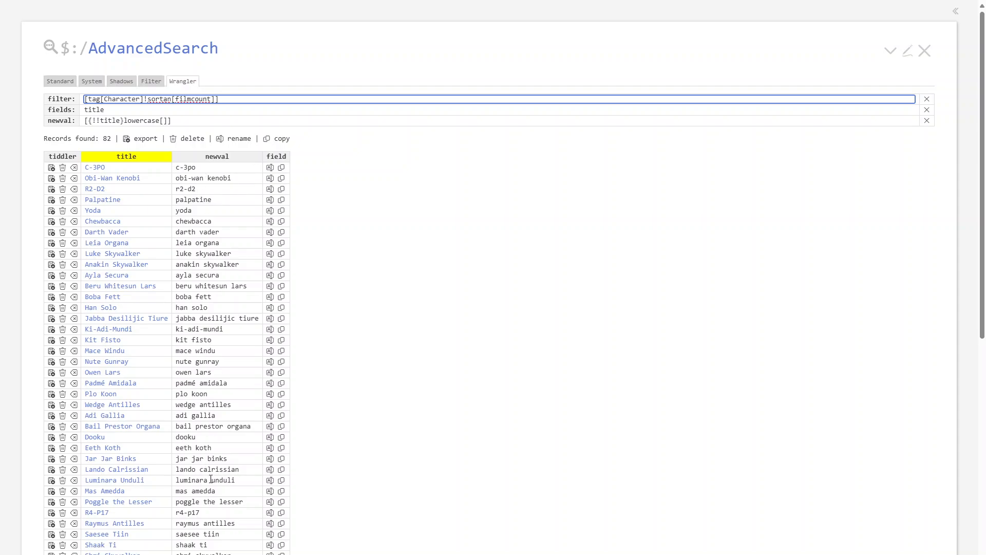
- Rename all filtered Character tiddlers to their lowercase titles and clear the new-value expression
{"action": "left_click", "coordinate": [239, 141]}
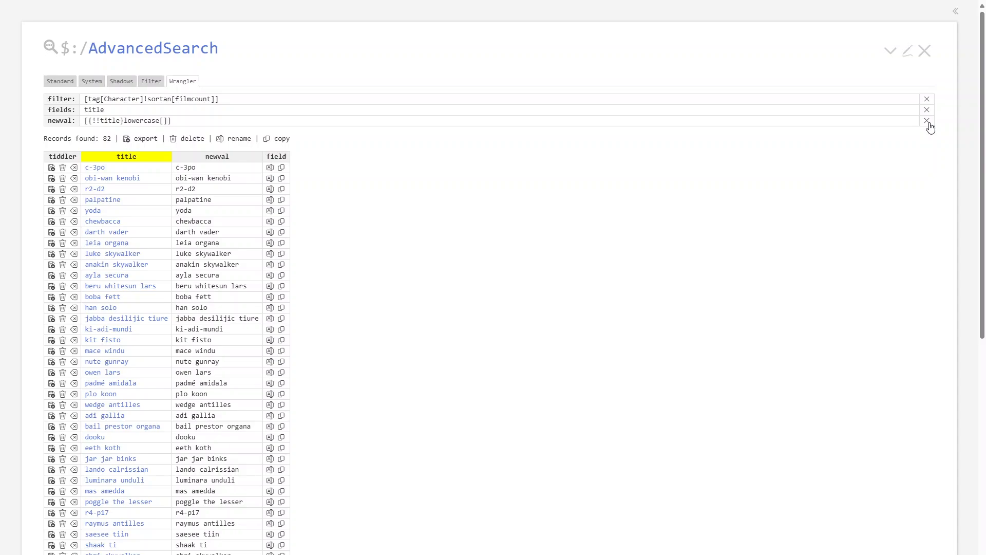
{"action": "left_click", "coordinate": [928, 122]}
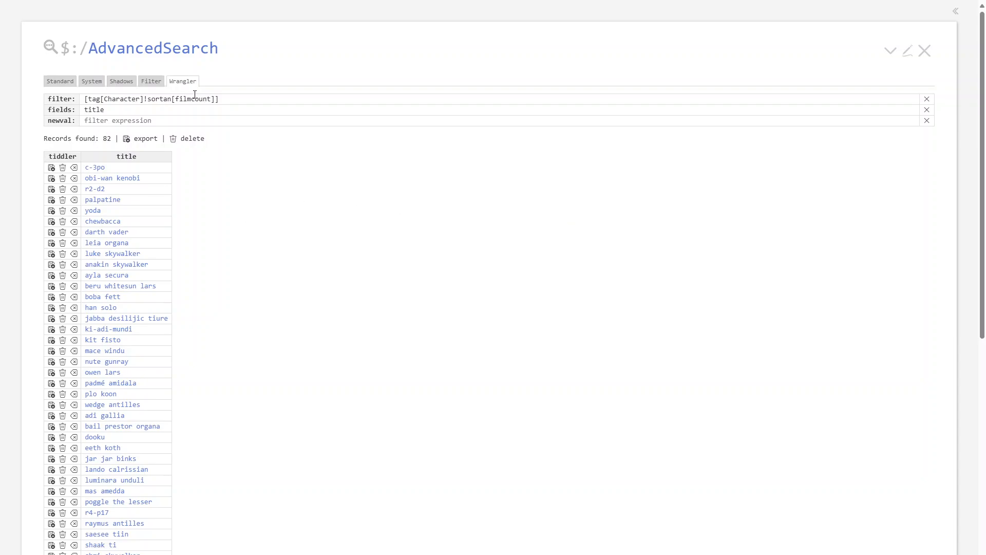
- Shorten the filter to [tag[Character]] and add films to the listed fields after title
{"action": "left_click_drag", "start_coordinate": [229, 101], "coordinate": [141, 103]}
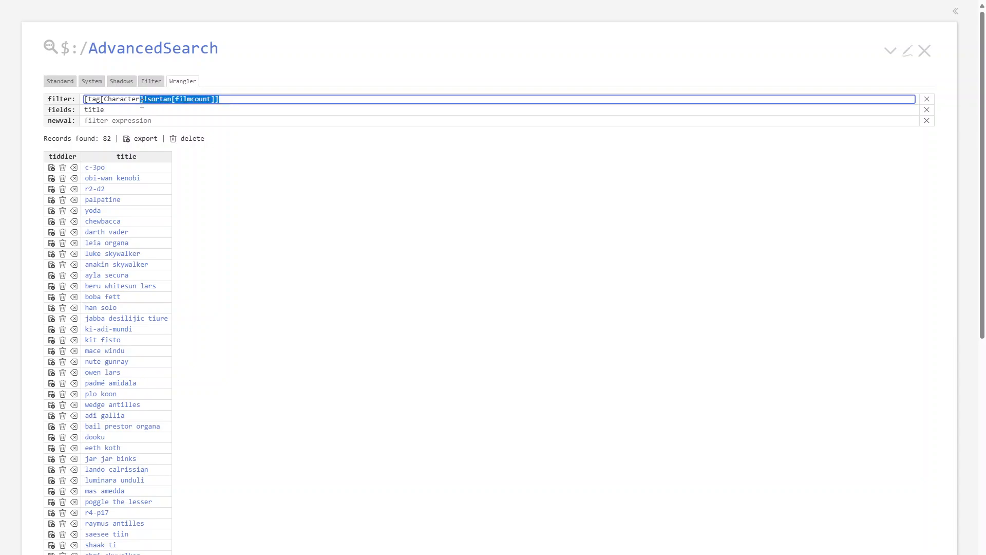
{"action": "type", "text": "]"}
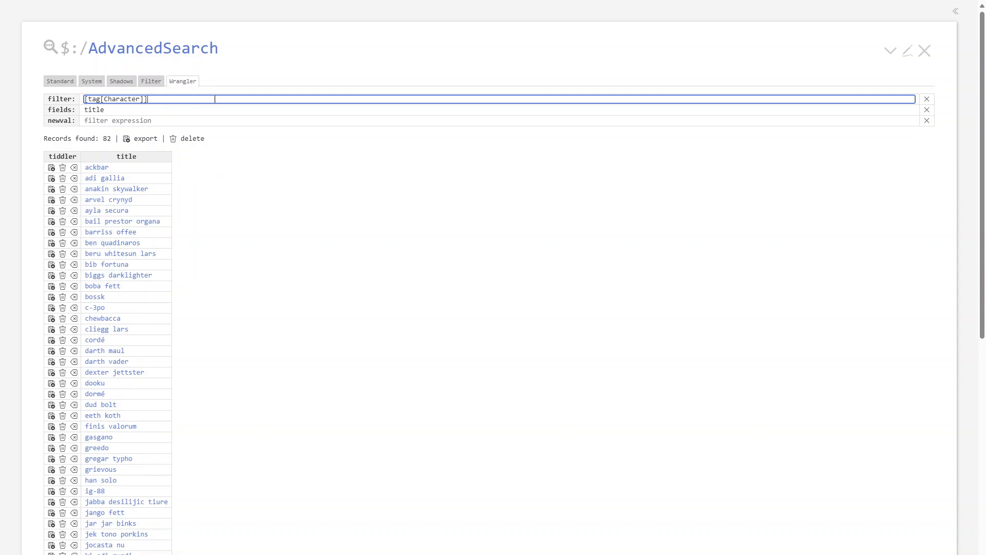
{"action": "key", "text": "Tab"}
{"action": "key", "text": "End"}
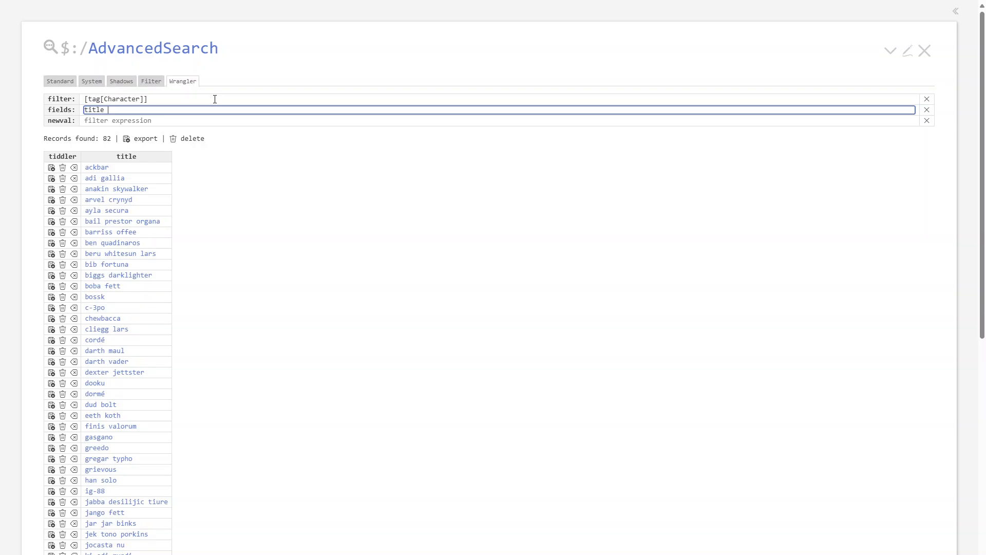
{"action": "type", "text": "films"}
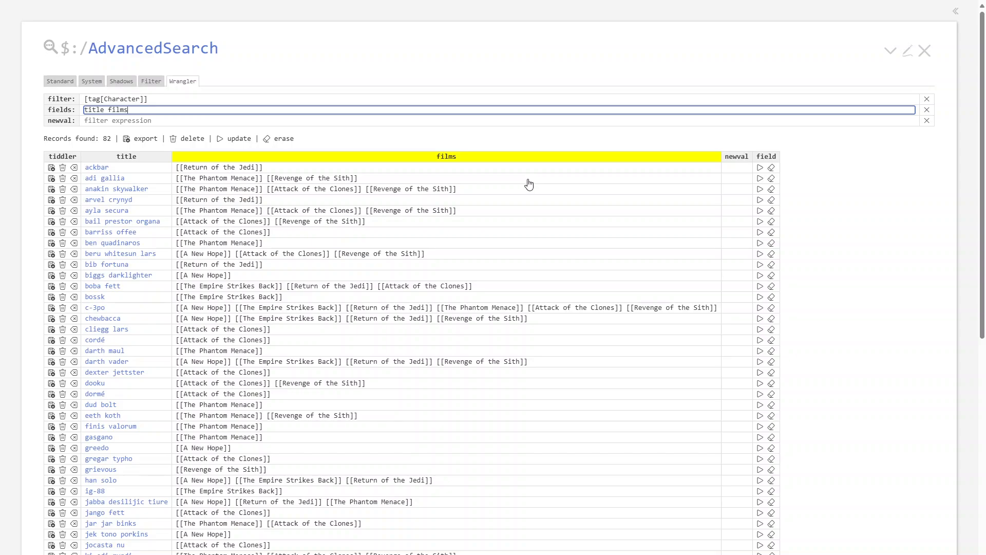
- Extend the filter to [tag[Character]get[films]enlist-input[]unique[]] to list each film title once
{"action": "left_click", "coordinate": [187, 100]}
{"action": "type", "text": "get[films"}
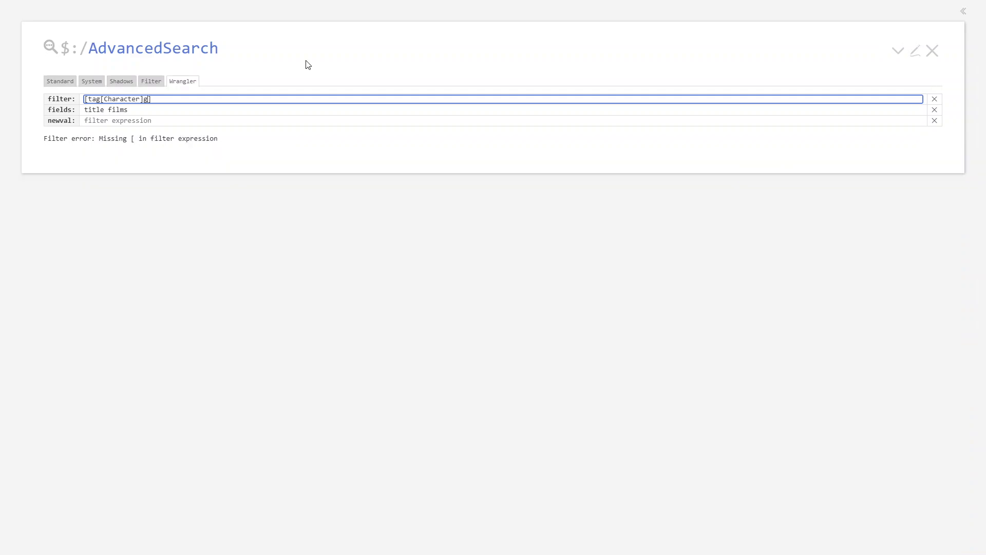
{"action": "type", "text": "]enlist-input[]"}
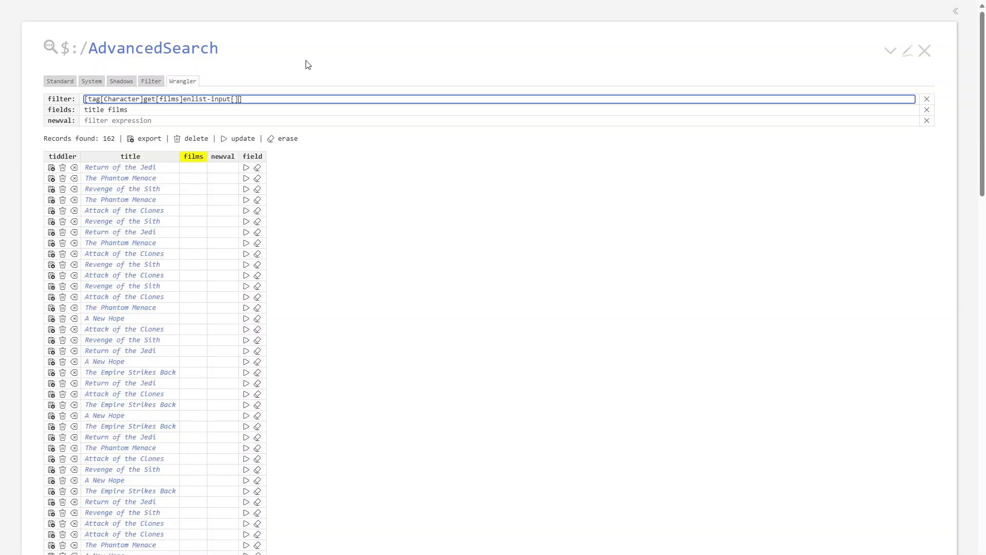
{"action": "type", "text": "unique"}
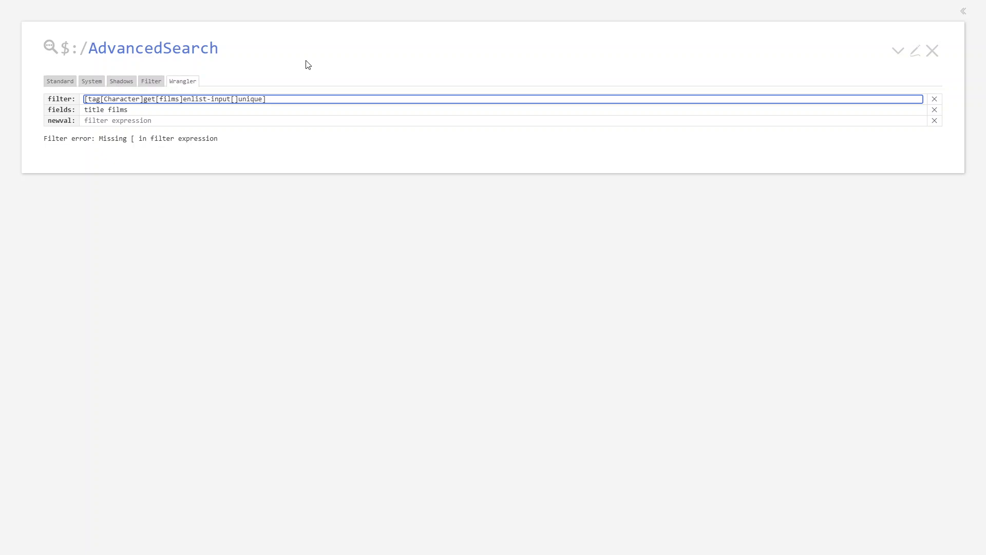
{"action": "type", "text": "[]"}
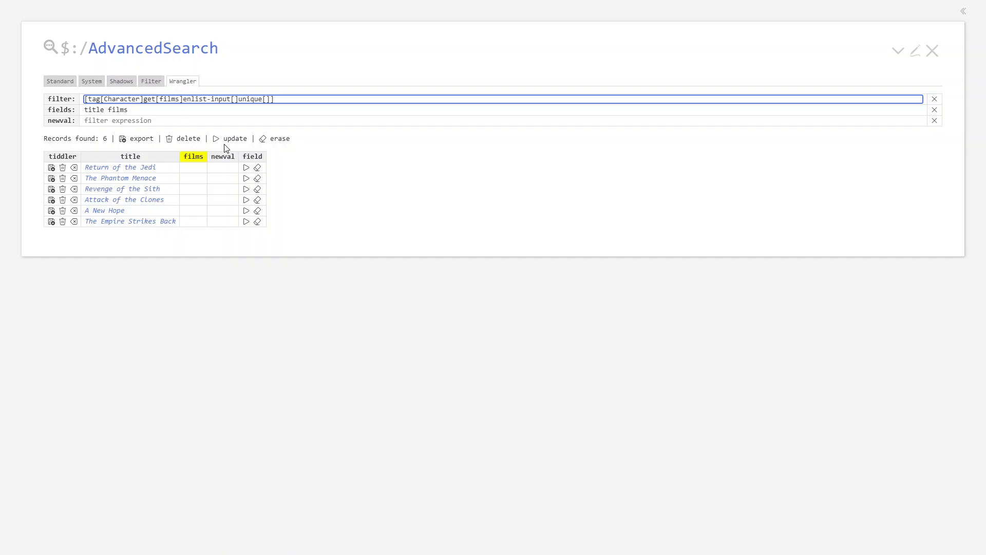
- Replace films with tags in the listed fields and batch-update the tags of all film titles to Movie
{"action": "left_click", "coordinate": [160, 112]}
{"action": "key", "text": "ctrl+shift+Left"}
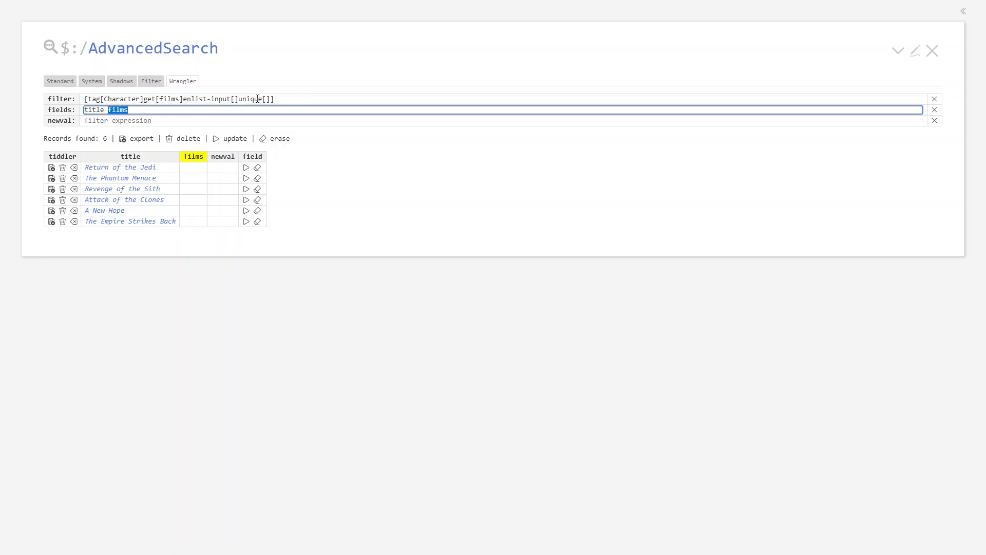
{"action": "type", "text": "tags"}
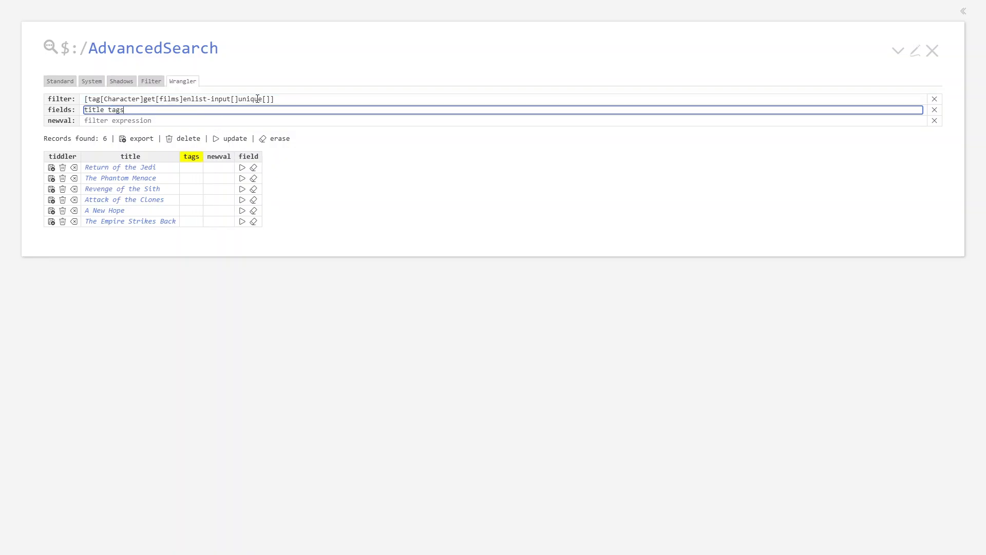
{"action": "left_click", "coordinate": [116, 123]}
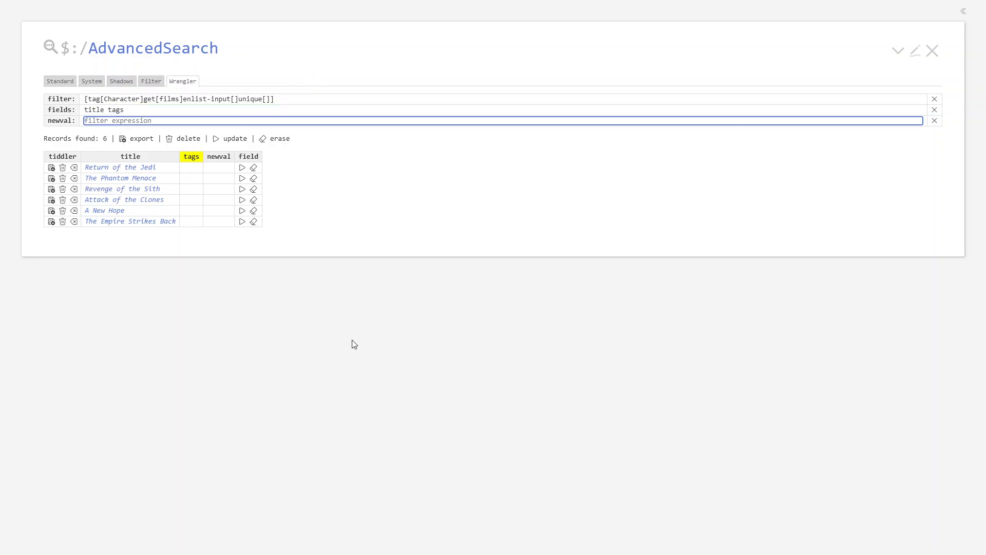
{"action": "type", "text": "Movie"}
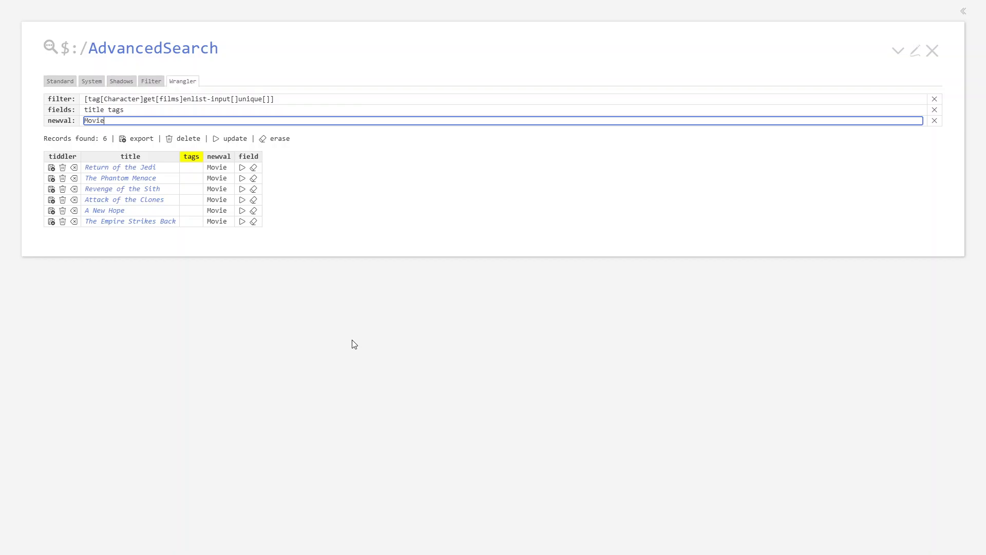
{"action": "left_click", "coordinate": [230, 140]}
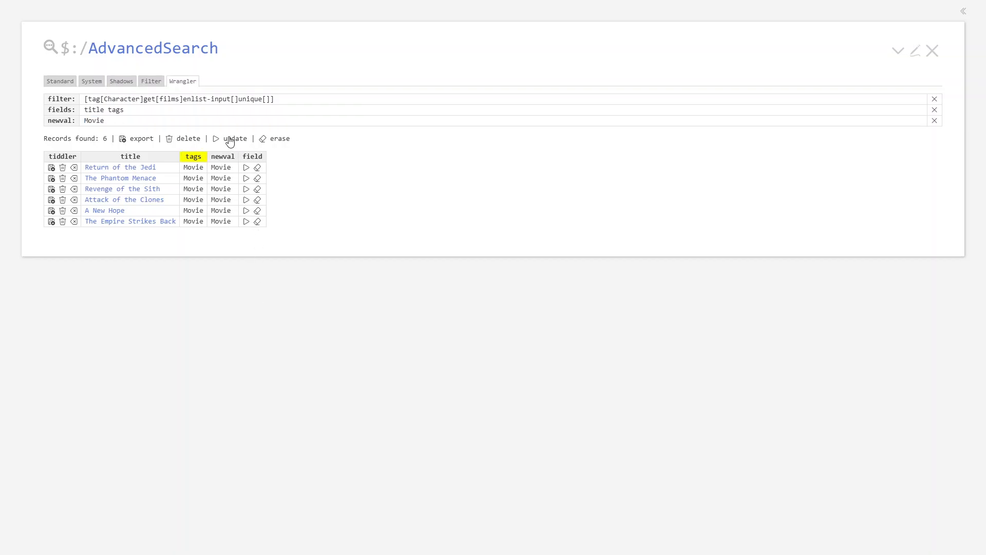
- Examine the Return of the Jedi tiddler, its Movie tag list and its edit view, discarding the draft and closing it
{"action": "left_click", "coordinate": [135, 169]}
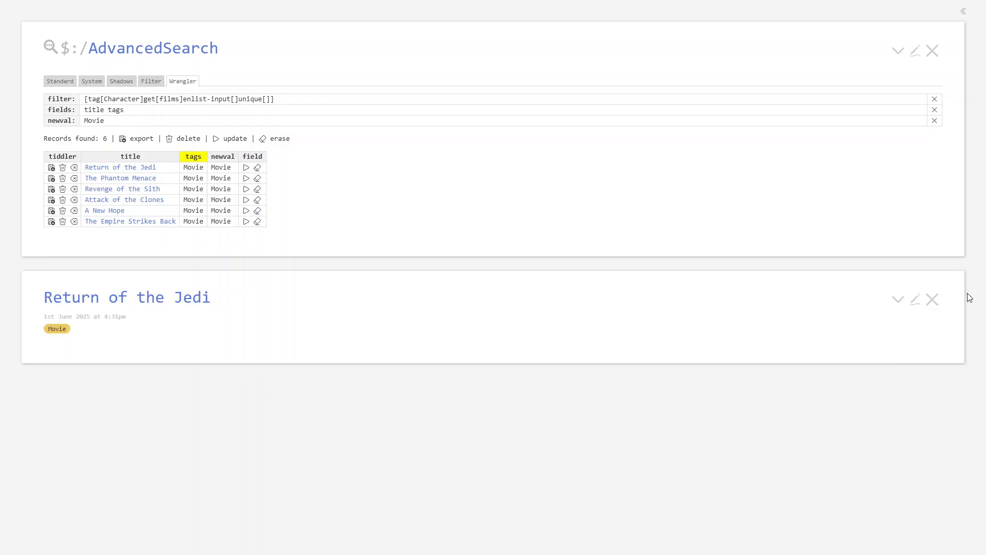
{"action": "left_click", "coordinate": [58, 330]}
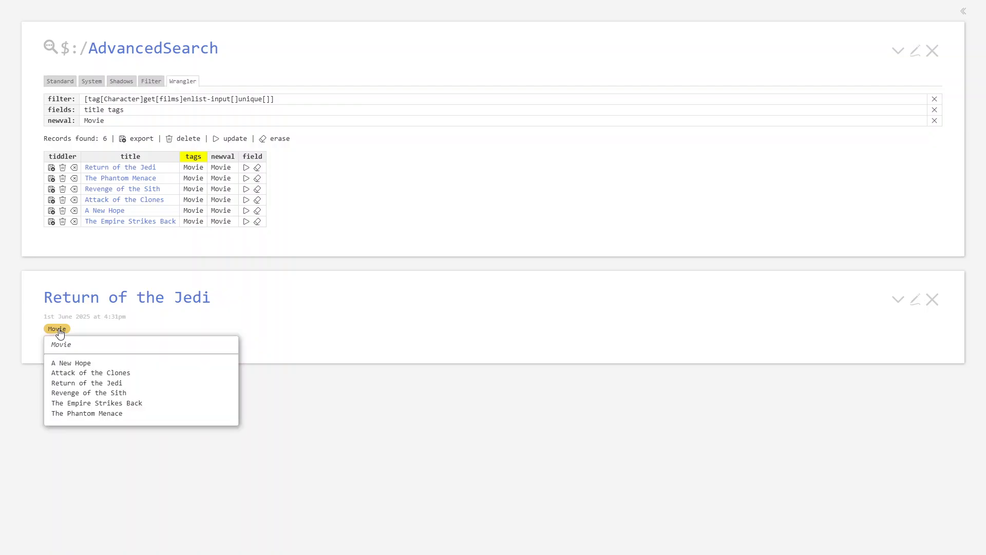
{"action": "left_click", "coordinate": [158, 326]}
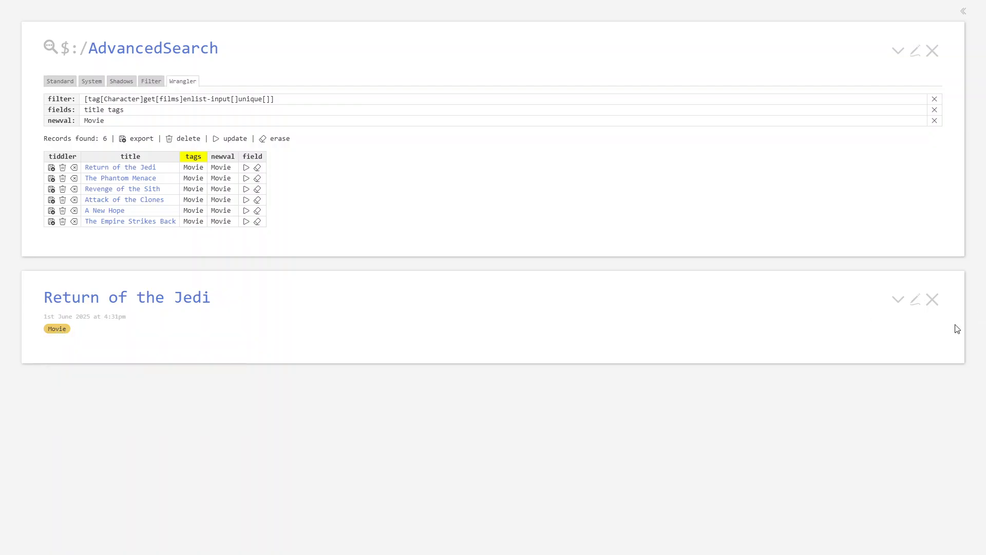
{"action": "left_click", "coordinate": [916, 301]}
{"action": "left_click", "coordinate": [914, 301]}
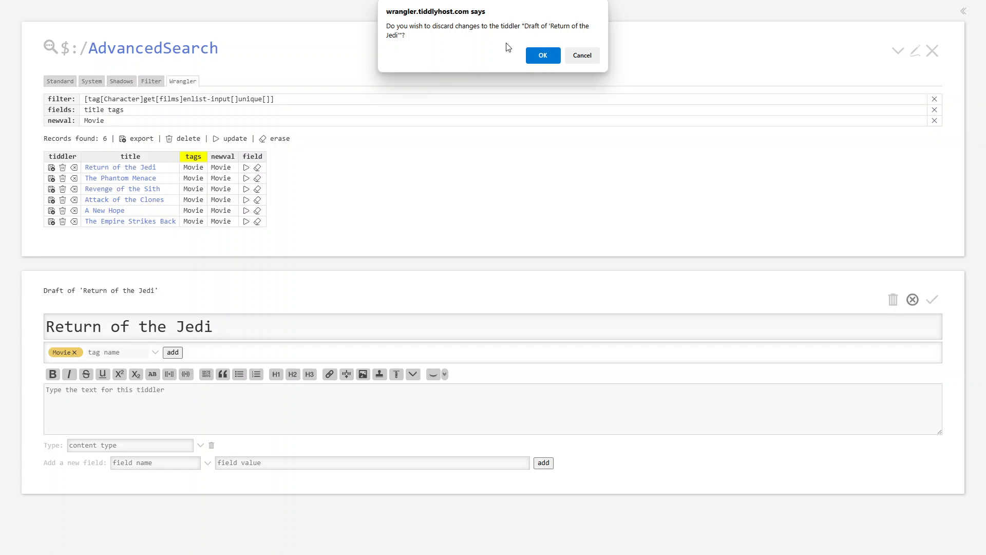
{"action": "left_click", "coordinate": [540, 55]}
{"action": "left_click", "coordinate": [932, 300]}
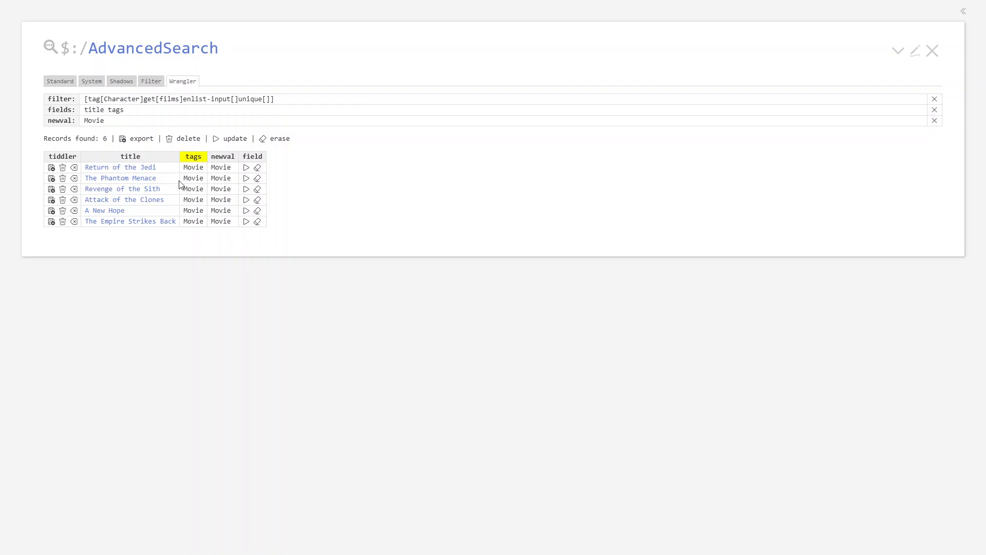
- Replace tags with characters in the listed fields so the film titles show a characters column
{"action": "left_click", "coordinate": [134, 110]}
{"action": "key", "text": "ctrl+shift+Left"}
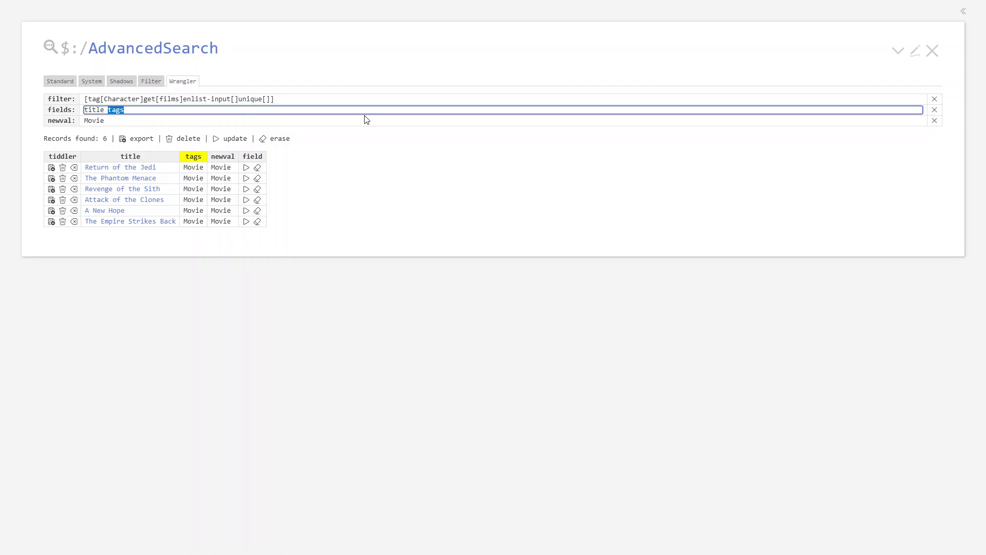
{"action": "type", "text": "charact"}
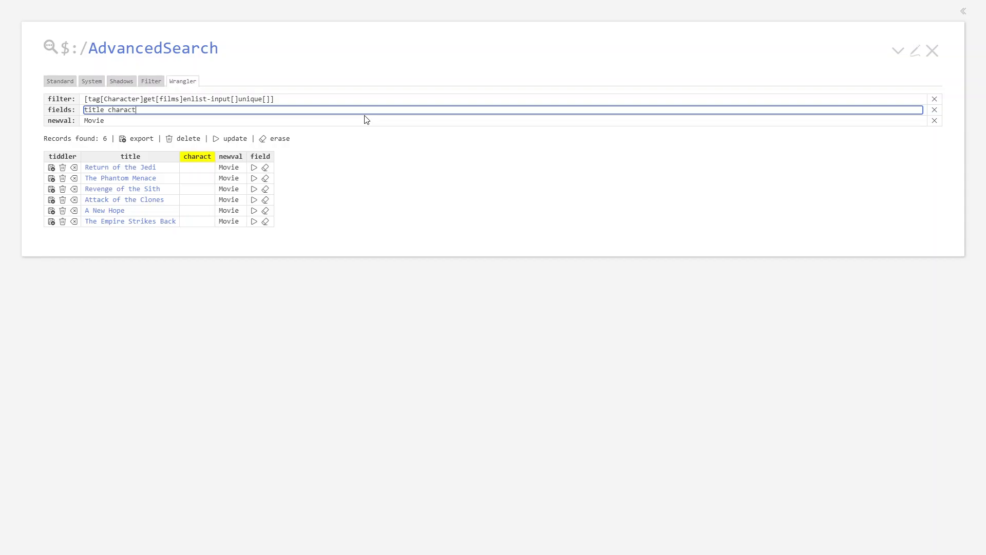
{"action": "type", "text": "ers"}
{"action": "key", "text": "Tab"}
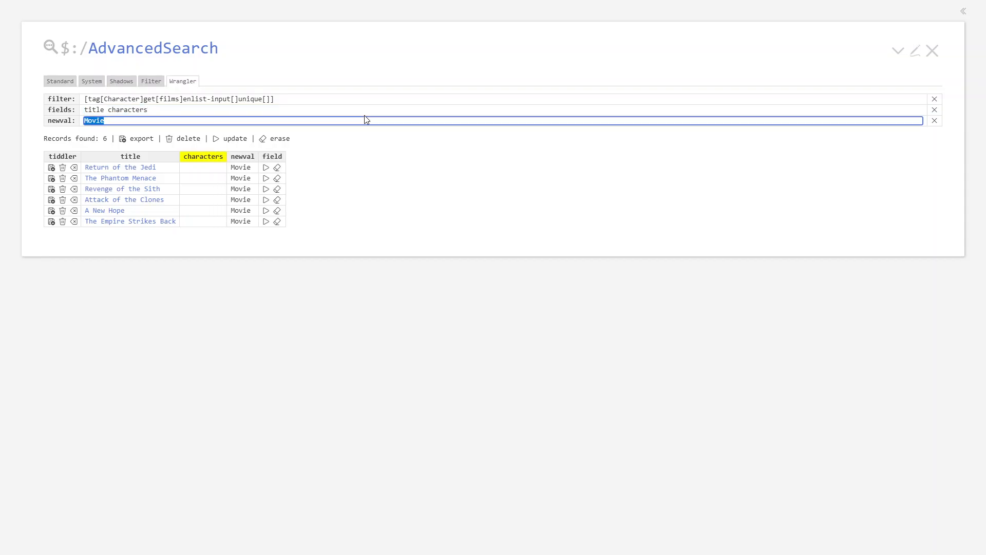
- Set the new-value expression to [{!!title}listed[films]] to look up the characters listed under each film
{"action": "type", "text": "[{!!title}]"}
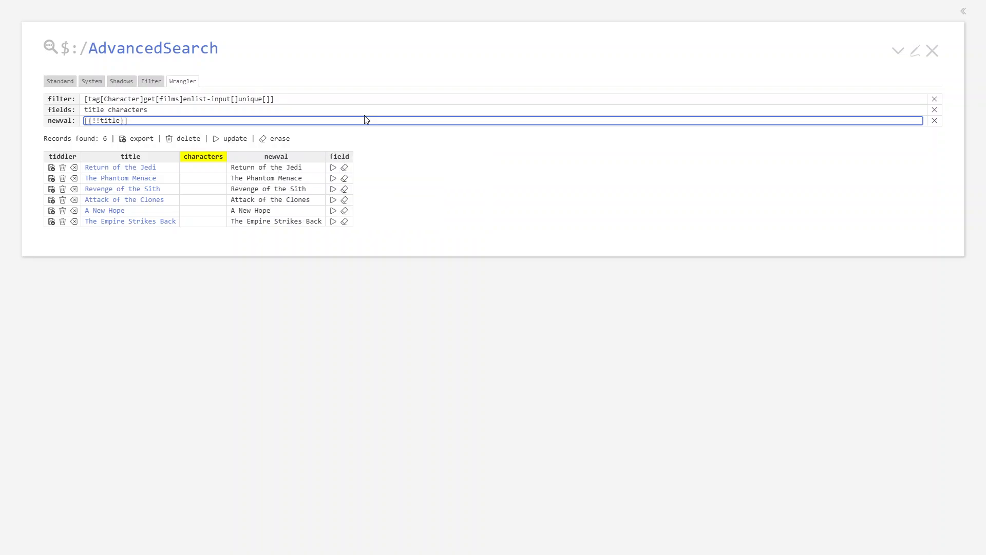
{"action": "key", "text": "Left"}
{"action": "type", "text": "liste"}
{"action": "type", "text": "d[films"}
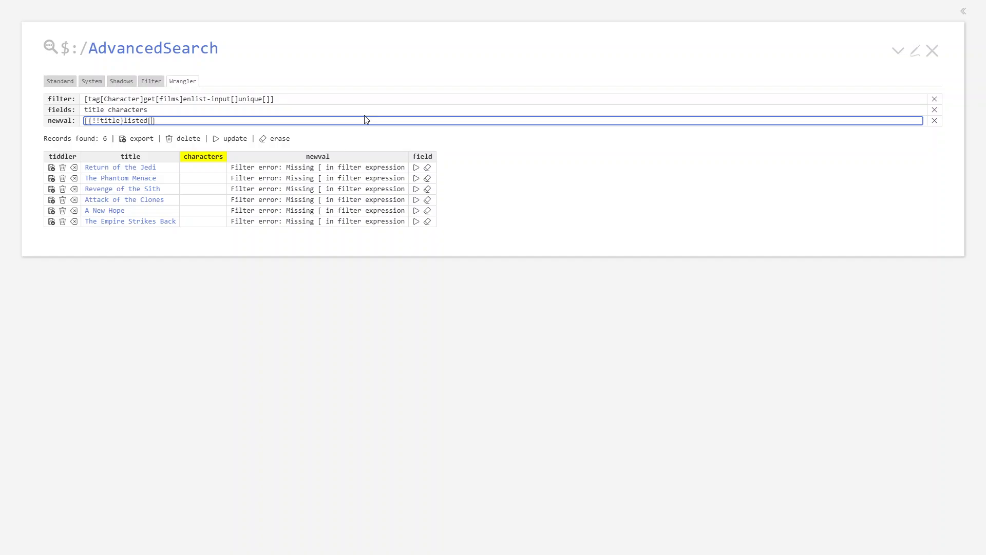
{"action": "type", "text": "]"}
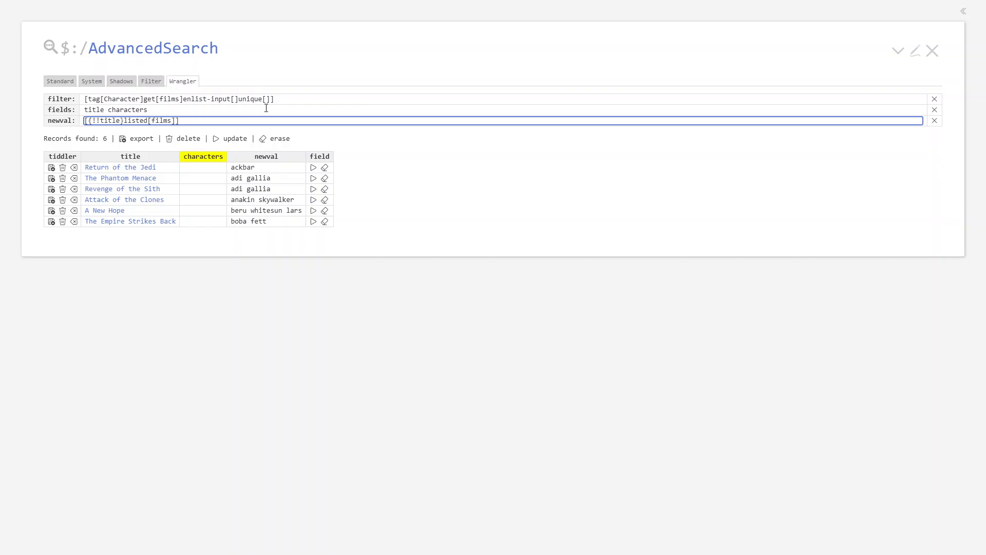
- Extend the new-value expression with format:titlelist[]join[ ], batch-update the characters field of all films and clear the expression
{"action": "type", "text": "format"}
{"action": "type", "text": ":titlelist[]joi"}
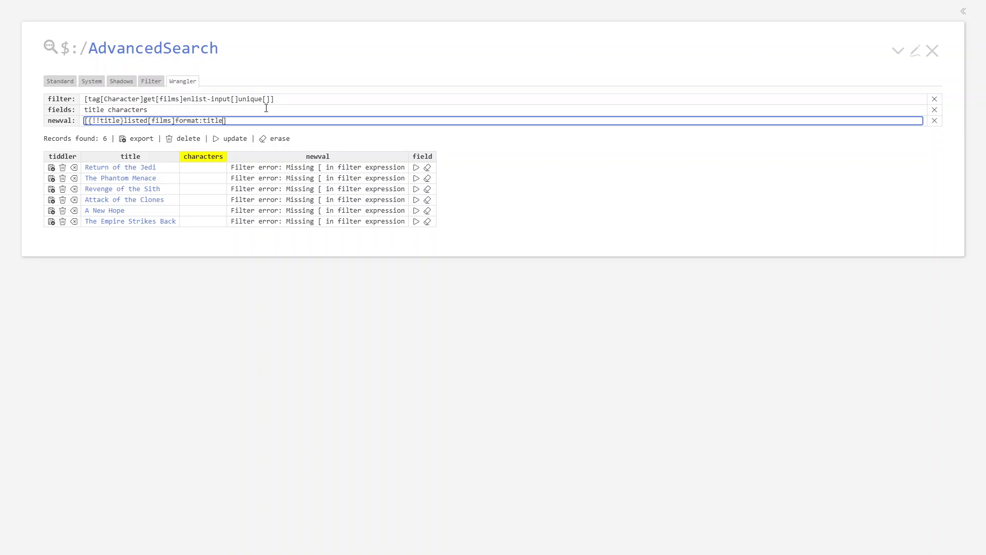
{"action": "type", "text": "n[ ]"}
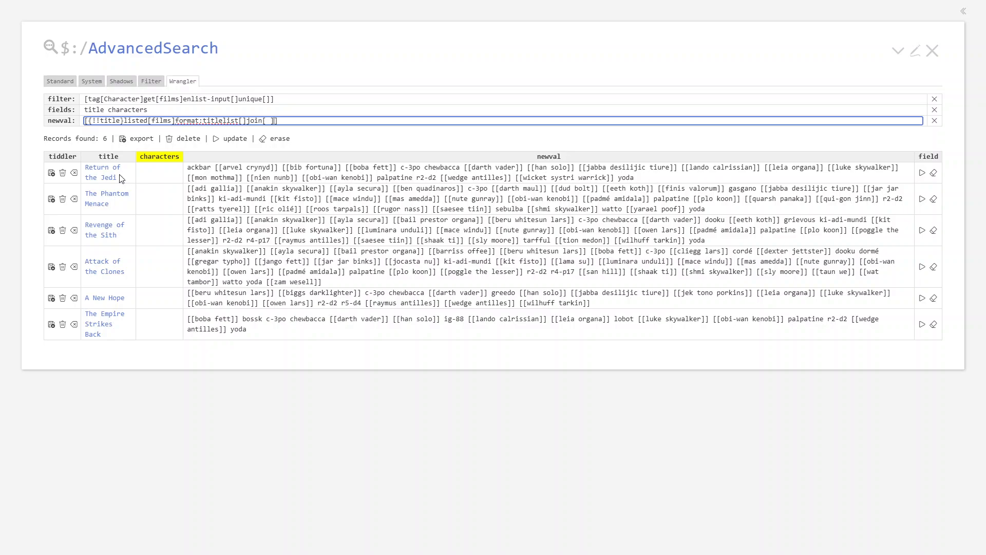
{"action": "left_click", "coordinate": [232, 144]}
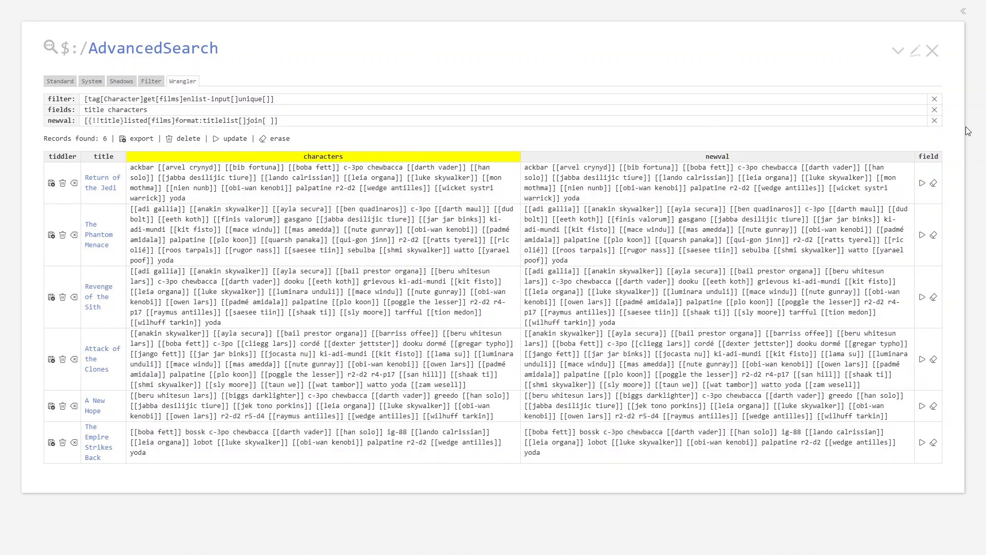
{"action": "left_click", "coordinate": [935, 121]}
- Examine the characters field of the Return of the Jedi tiddler in its edit view, discarding the draft and closing it
{"action": "left_click", "coordinate": [107, 174]}
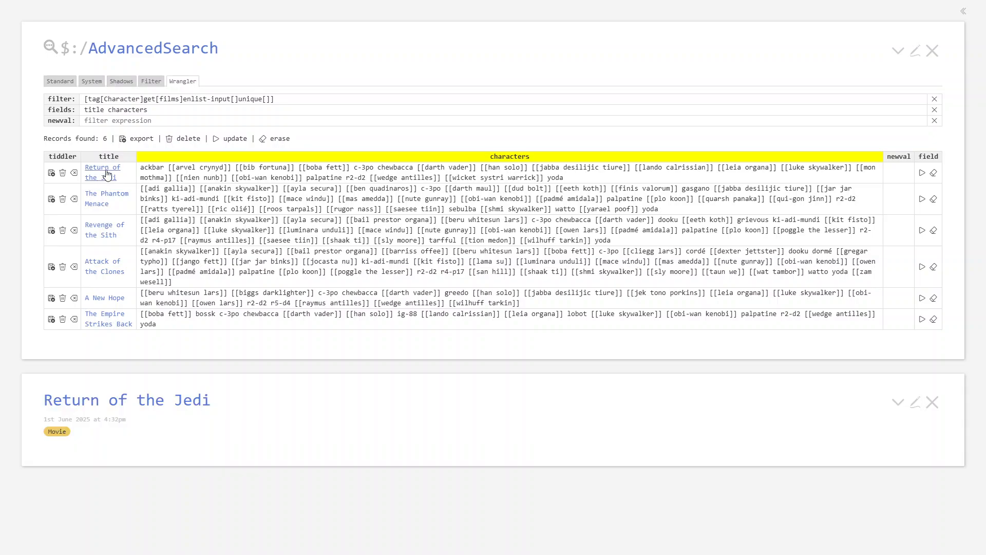
{"action": "left_click", "coordinate": [913, 405]}
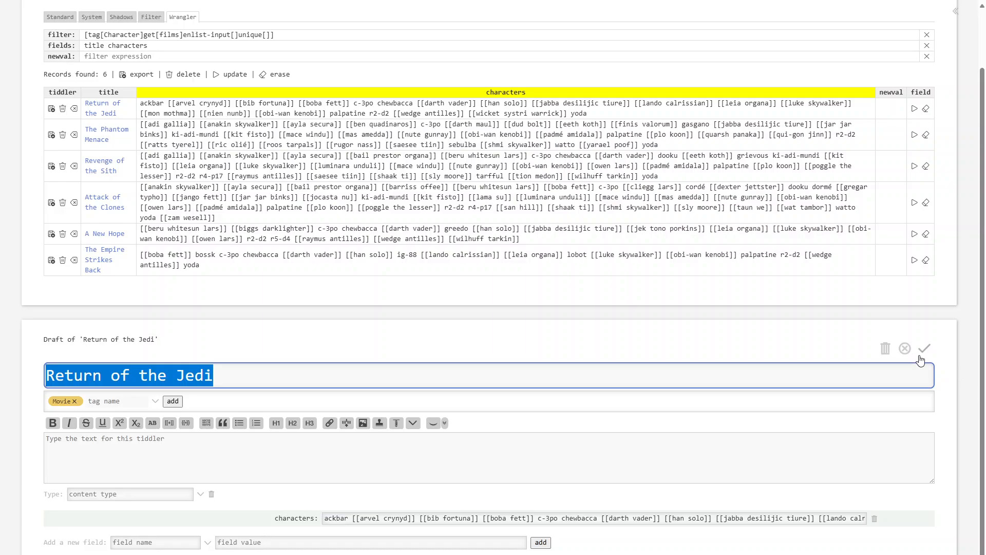
{"action": "left_click", "coordinate": [906, 348]}
{"action": "left_click", "coordinate": [532, 54]}
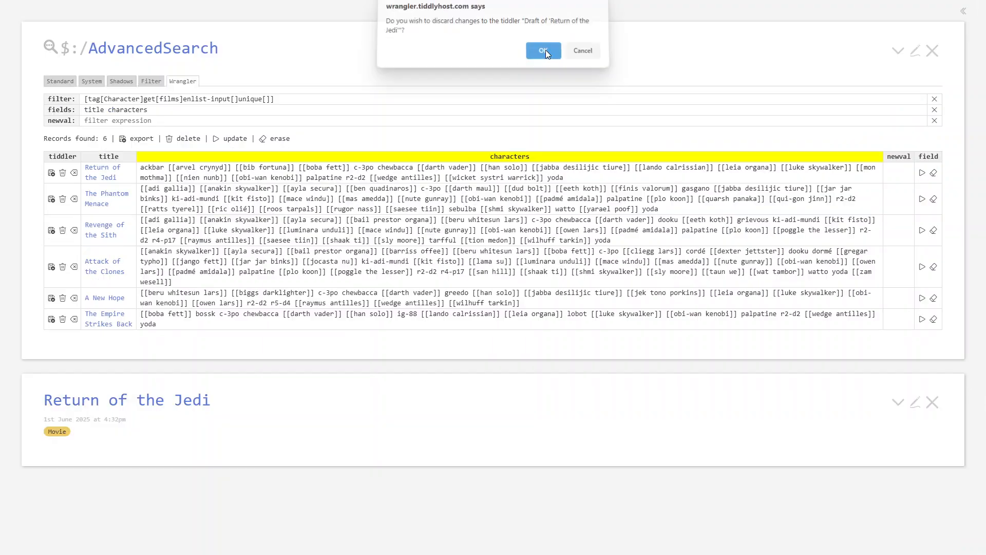
{"action": "left_click", "coordinate": [933, 402]}
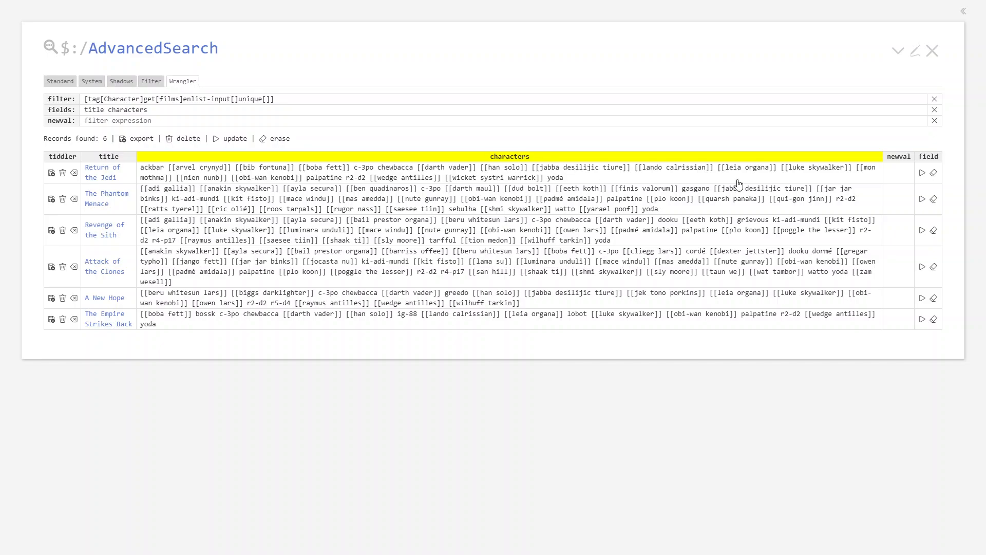
- Replace characters with episode in the listed fields
{"action": "double_click", "coordinate": [147, 112]}
{"action": "type", "text": "episode"}
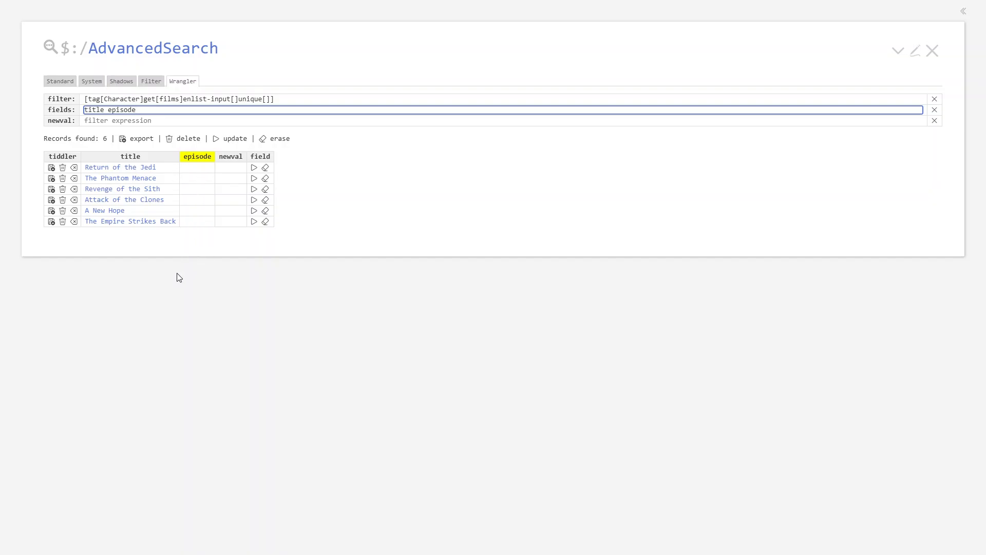
{"action": "left_click", "coordinate": [209, 215]}
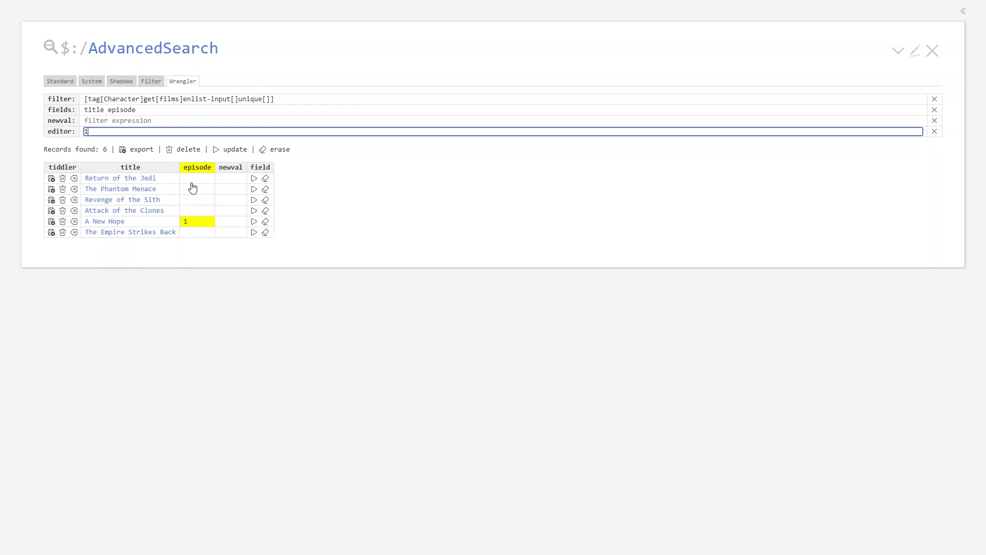
{"action": "left_click", "coordinate": [190, 234]}
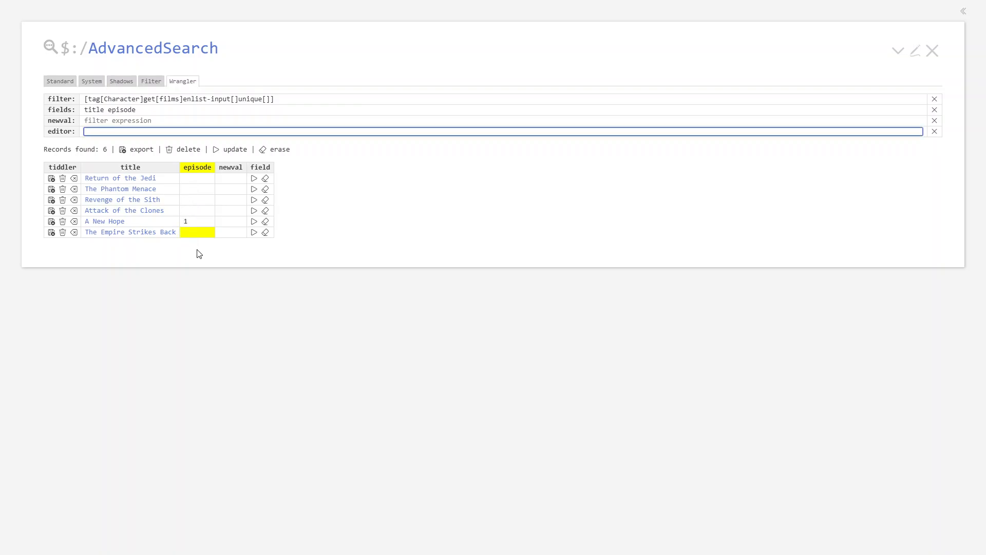
{"action": "type", "text": "2"}
- Set the episode values to 4 for A New Hope, 5 for The Empire Strikes Back and 6 for Return of the Jedi
{"action": "left_click", "coordinate": [195, 224]}
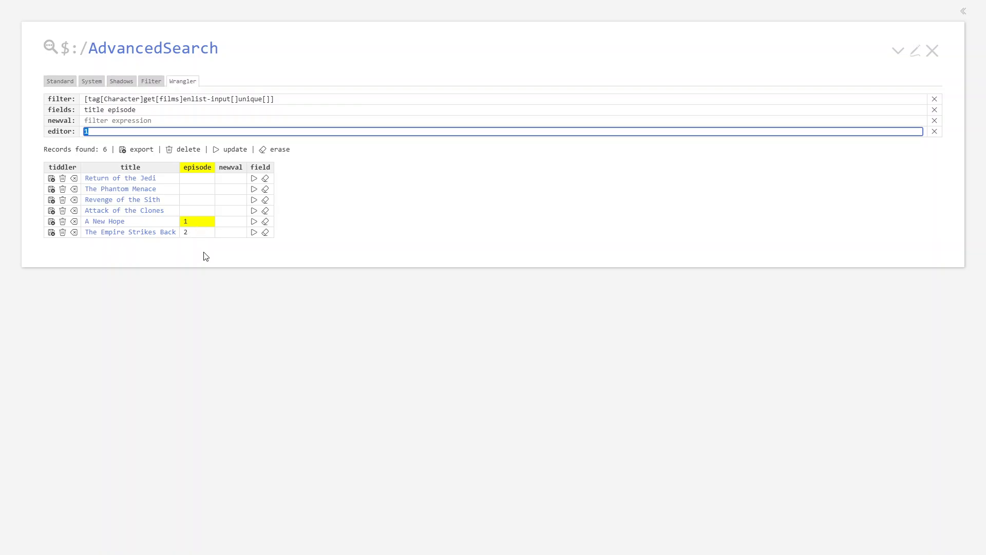
{"action": "type", "text": "4"}
{"action": "left_click", "coordinate": [203, 234]}
{"action": "type", "text": "5"}
{"action": "left_click", "coordinate": [195, 181]}
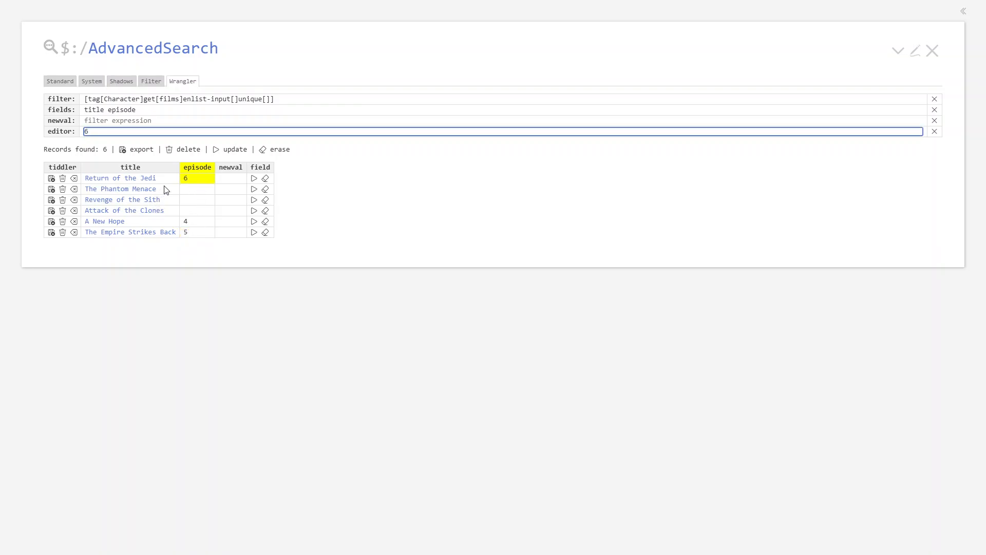
- Set the episode values to 1 for The Phantom Menace, 2 for Attack of the Clones and 3 for Revenge of the Sith
{"action": "left_click", "coordinate": [197, 190]}
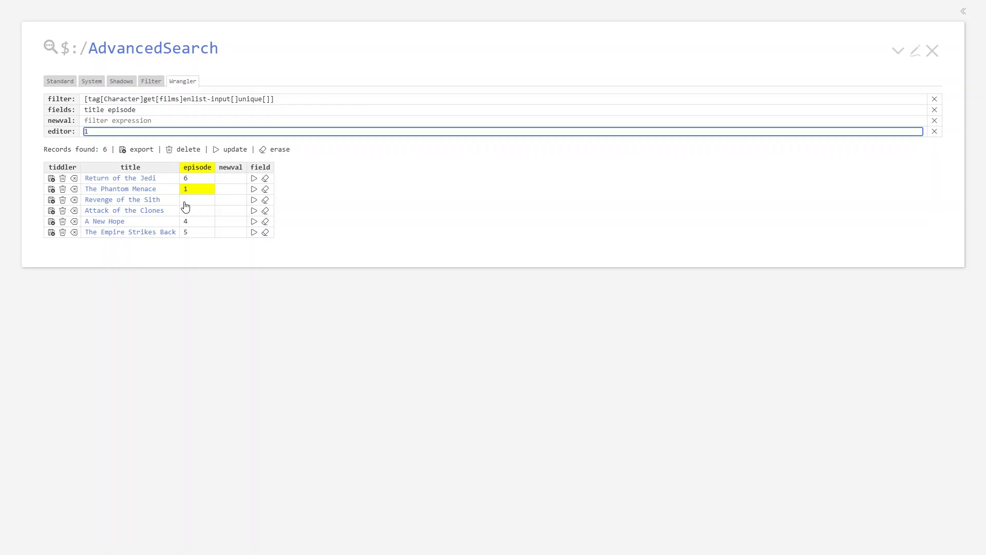
{"action": "left_click", "coordinate": [191, 213]}
{"action": "type", "text": "2"}
{"action": "left_click", "coordinate": [195, 201]}
{"action": "type", "text": "3"}
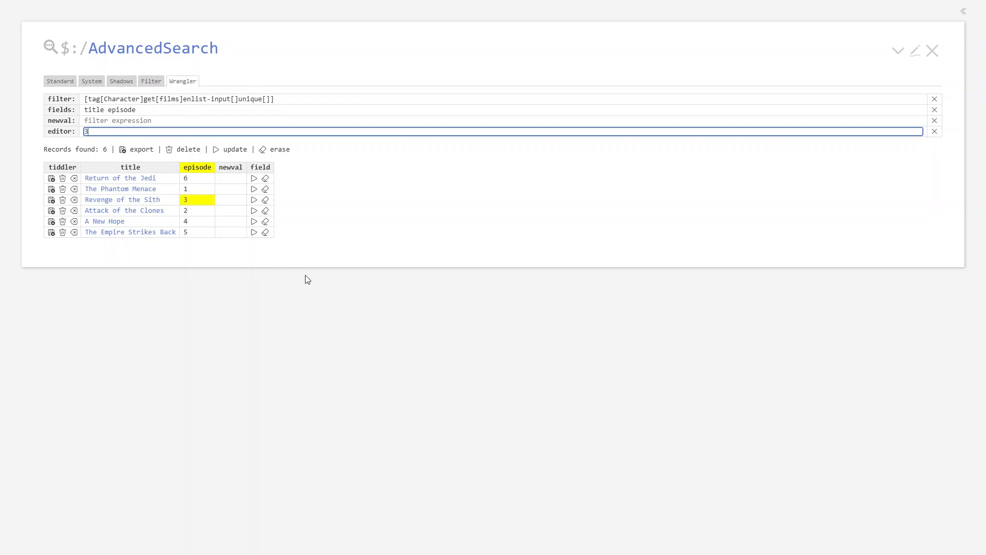
{"action": "left_click", "coordinate": [312, 206]}
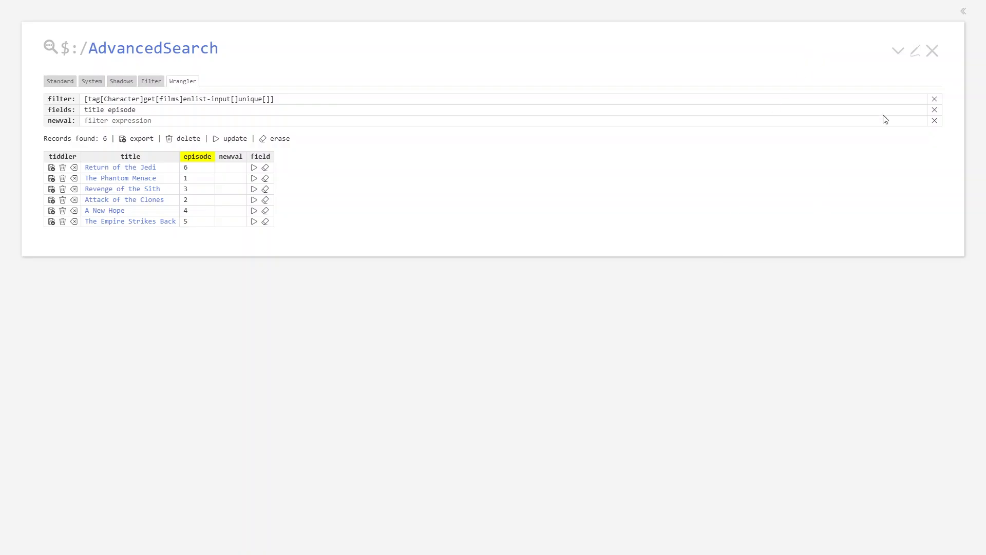
- Leave the browser's full-screen mode
{"action": "key", "text": "F11"}
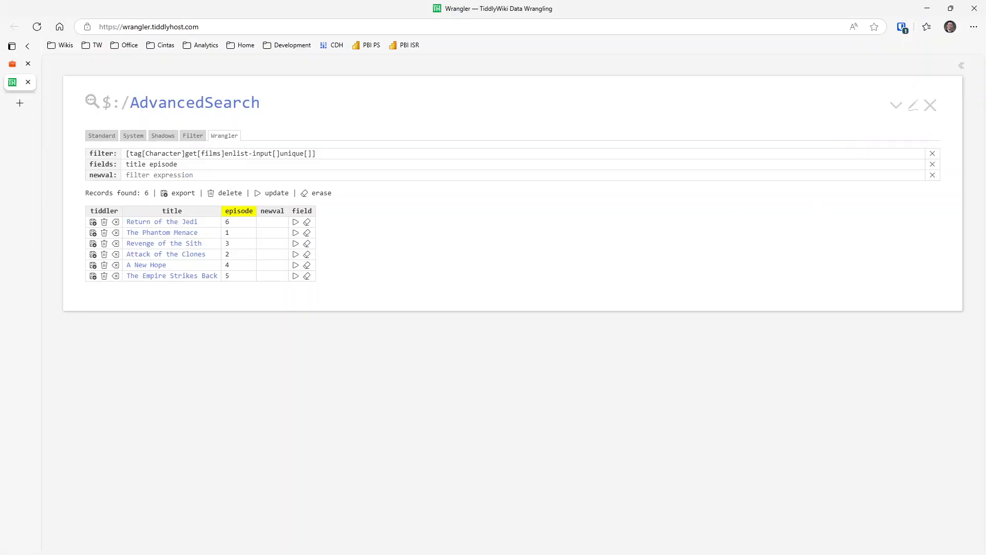